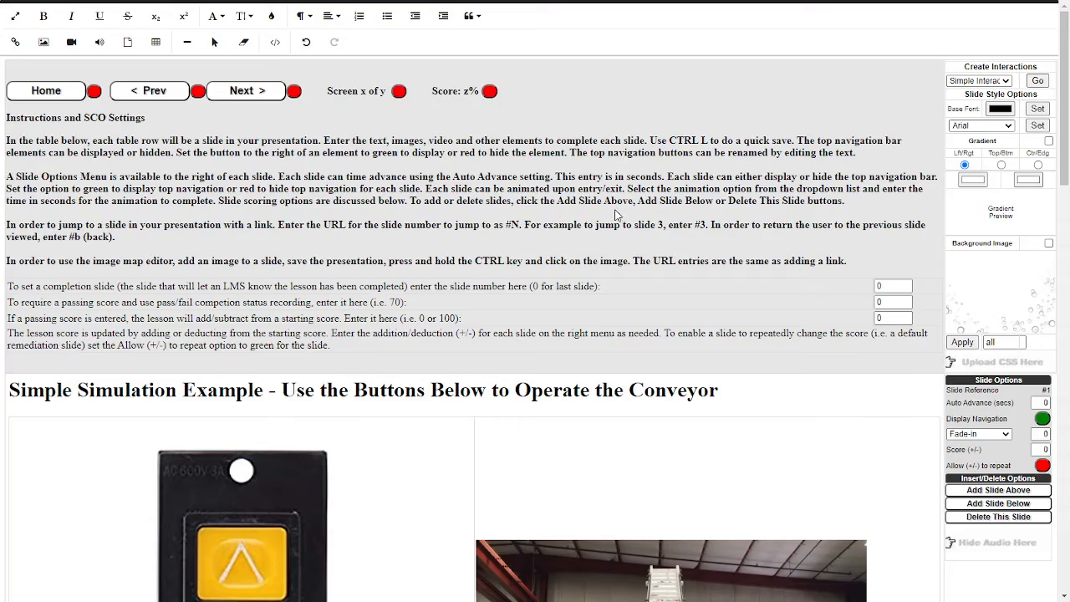
Look over the navigation settings and all three conveyor slides, including their button-panel images and conveyor media
scroll(622, 217, down, 4)
scroll(616, 216, down, 13)
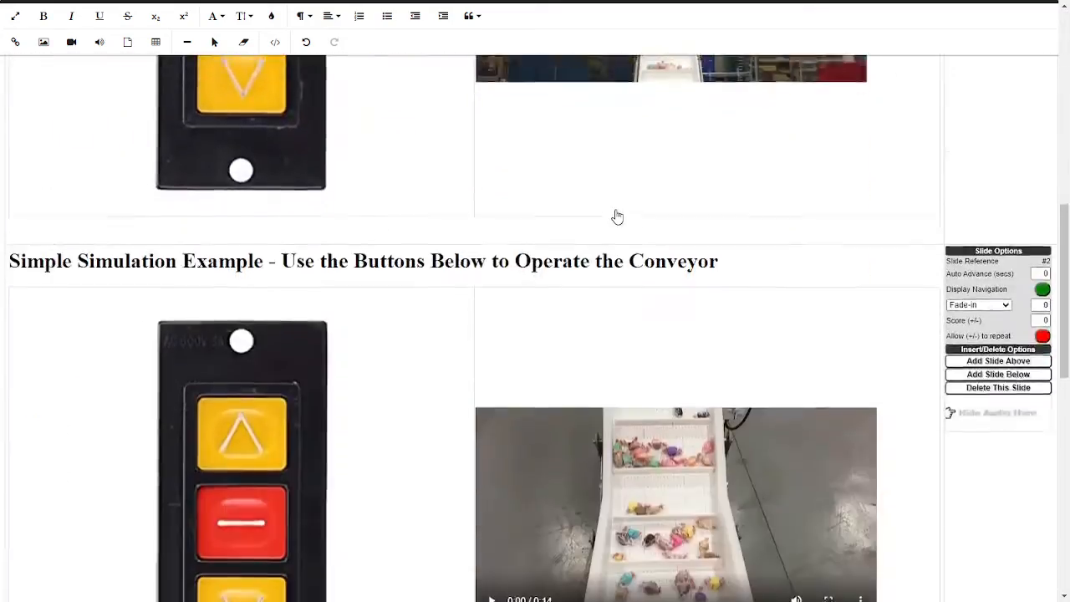
scroll(616, 209, up, 13)
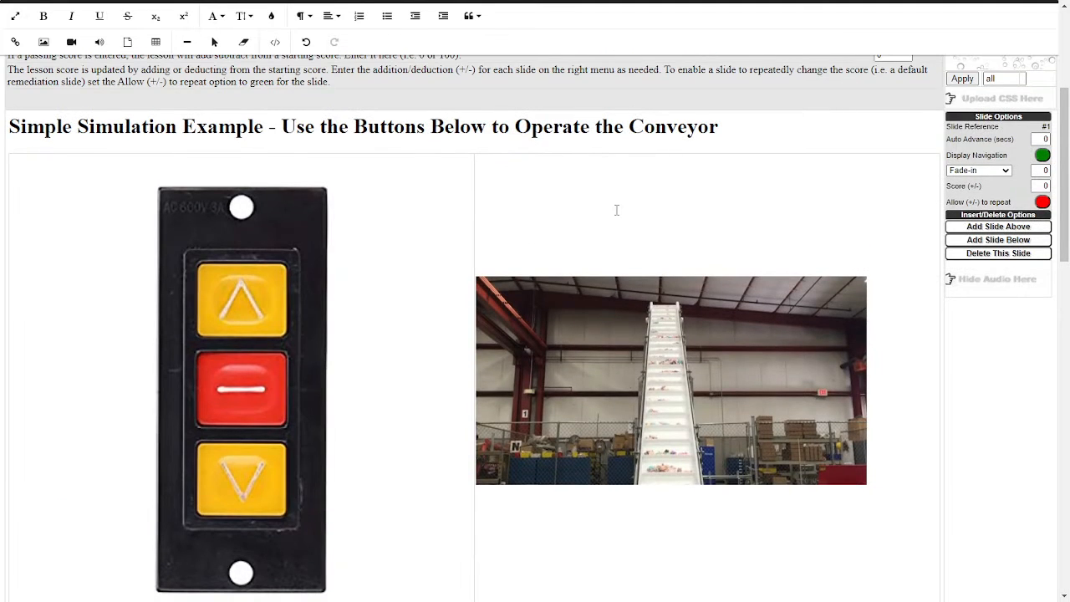
scroll(616, 210, down, 7)
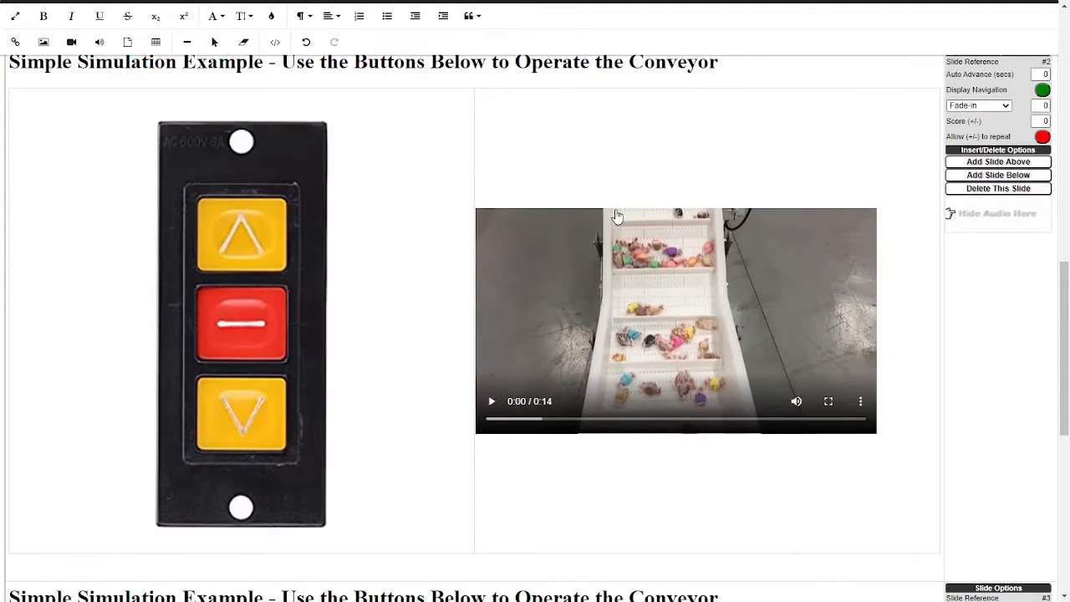
scroll(616, 217, down, 7)
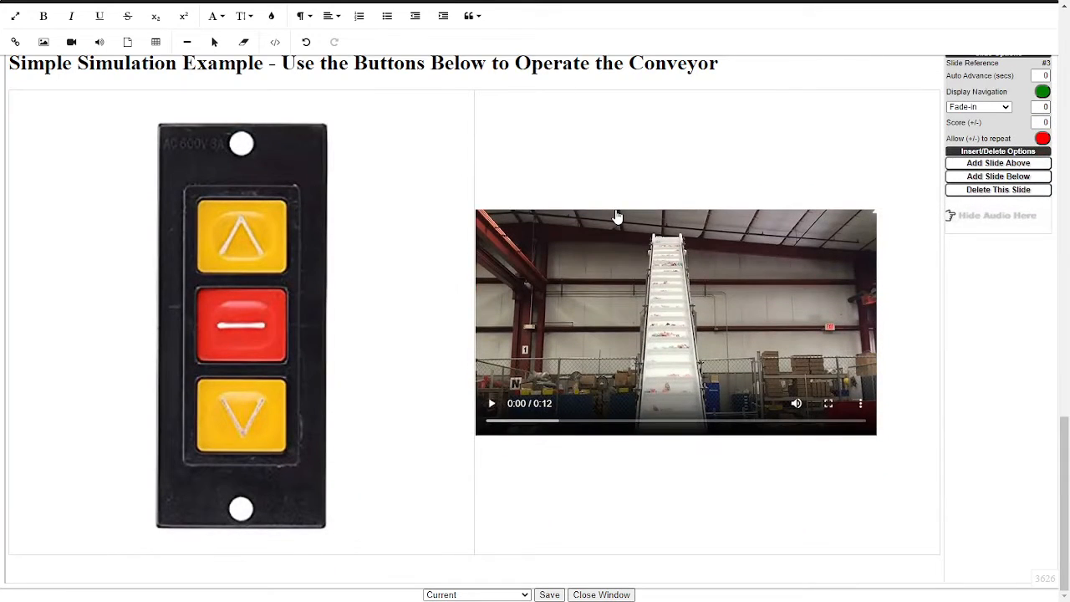
scroll(616, 217, up, 12)
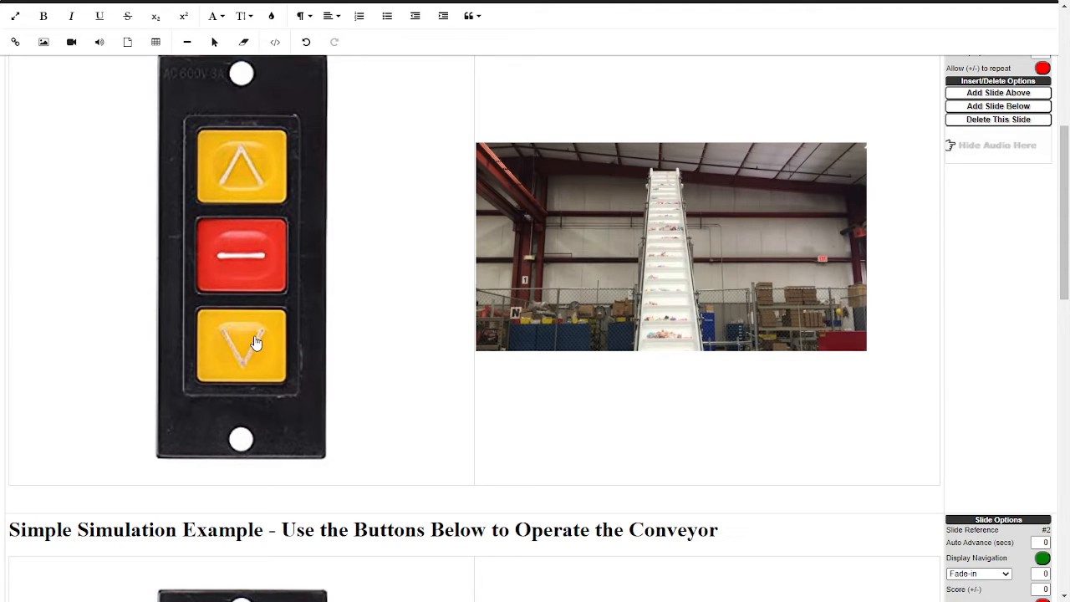
scroll(256, 343, down, 10)
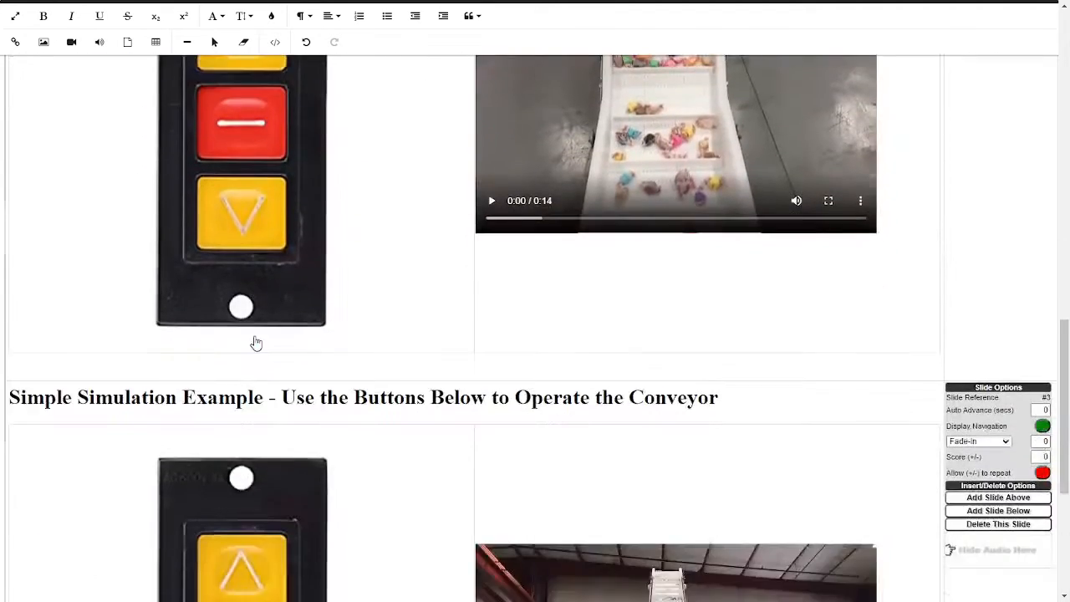
scroll(257, 342, up, 15)
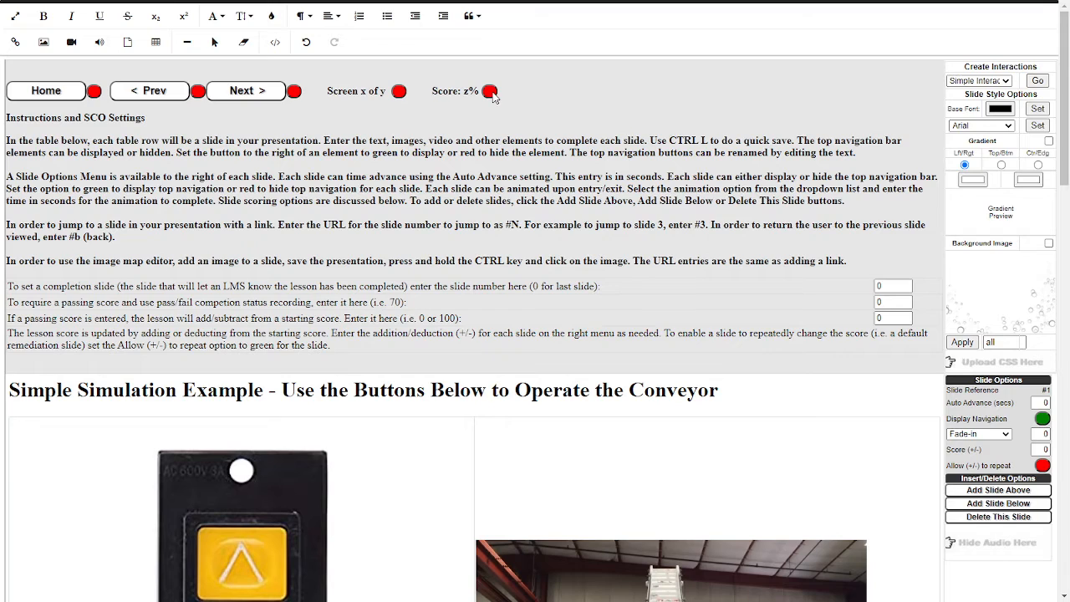
scroll(492, 98, down, 4)
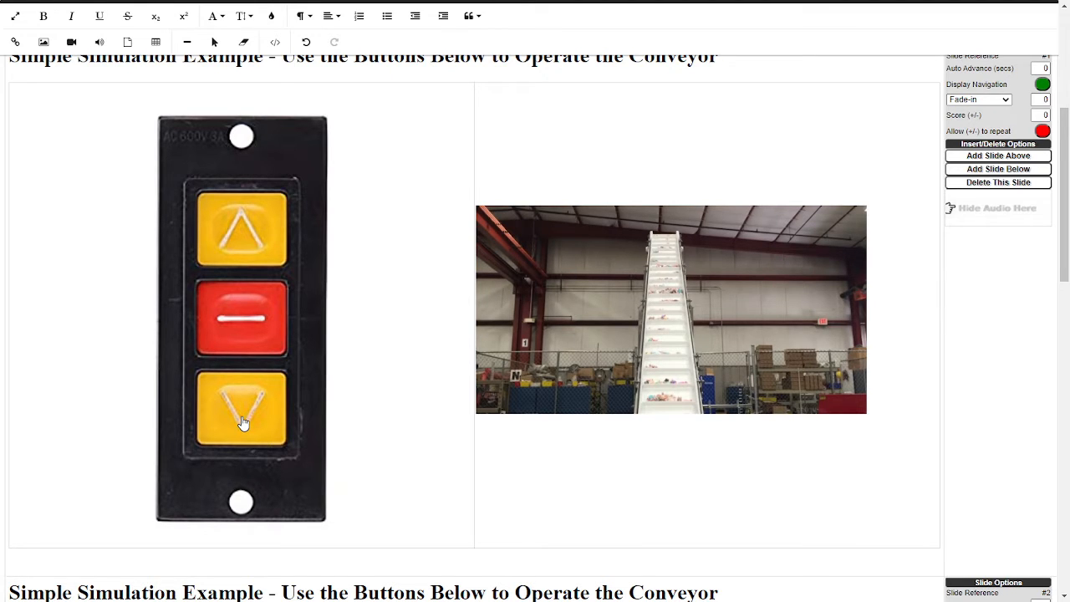
scroll(242, 424, up, 1)
scroll(243, 424, down, 2)
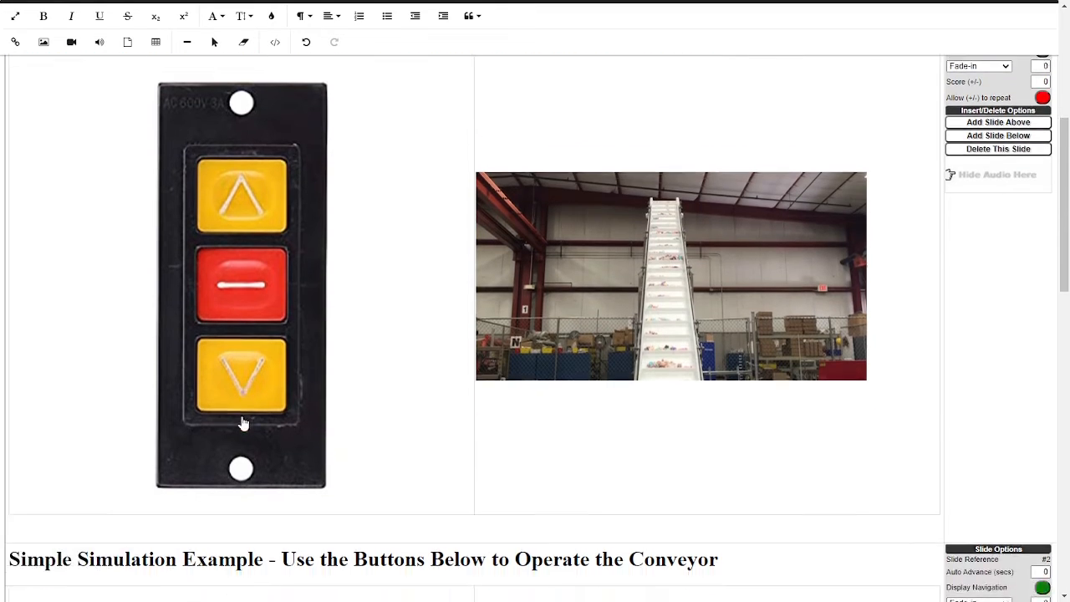
scroll(242, 423, down, 7)
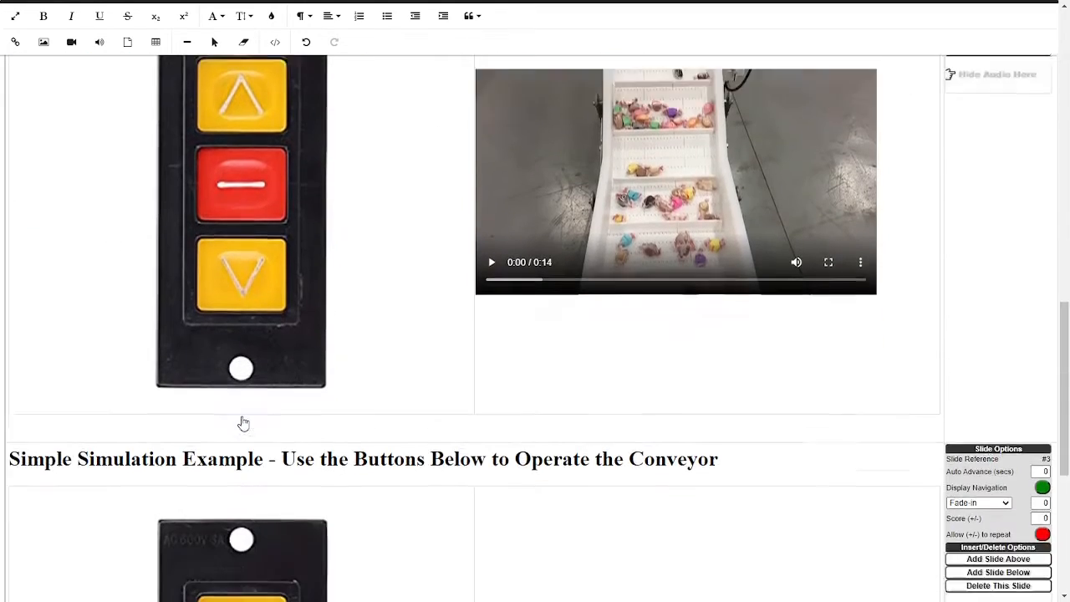
scroll(243, 424, down, 5)
scroll(242, 423, up, 6)
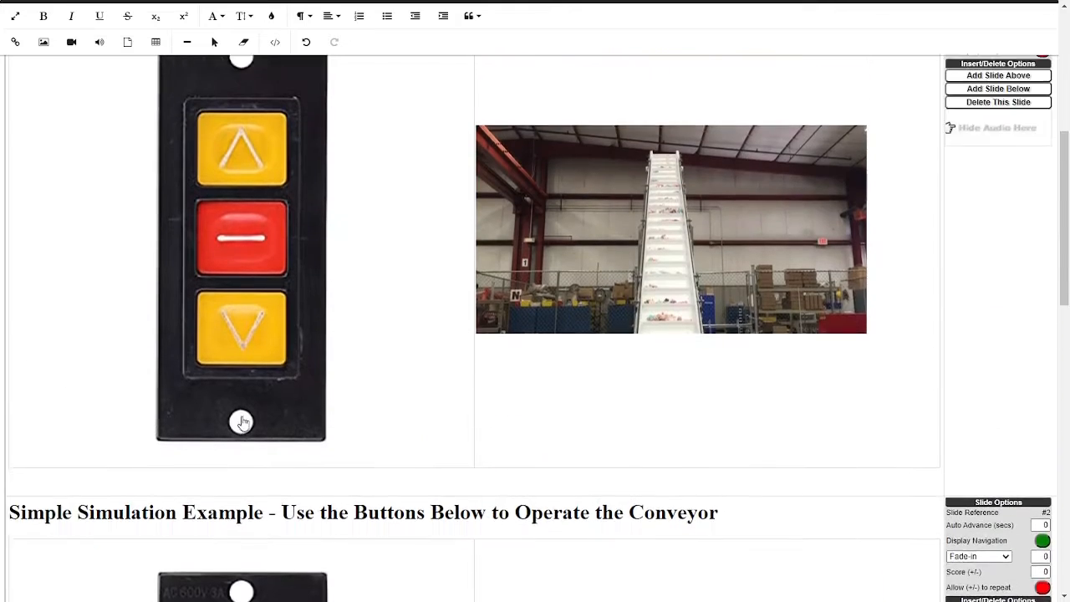
scroll(243, 423, down, 6)
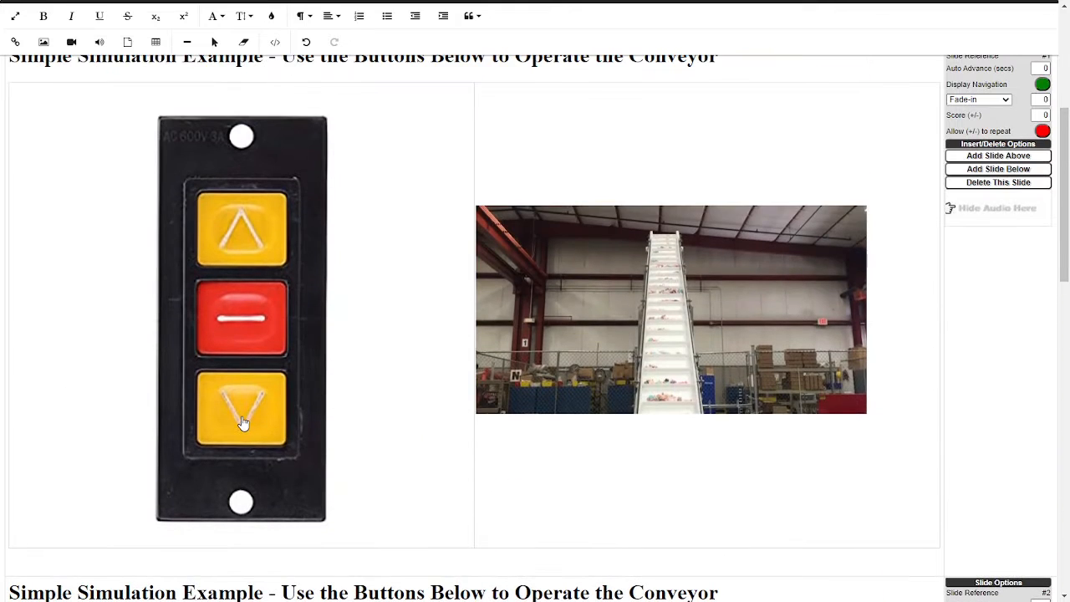
Open slide 1's button-panel image in the image map editor and examine its hotspots and links
click(263, 308)
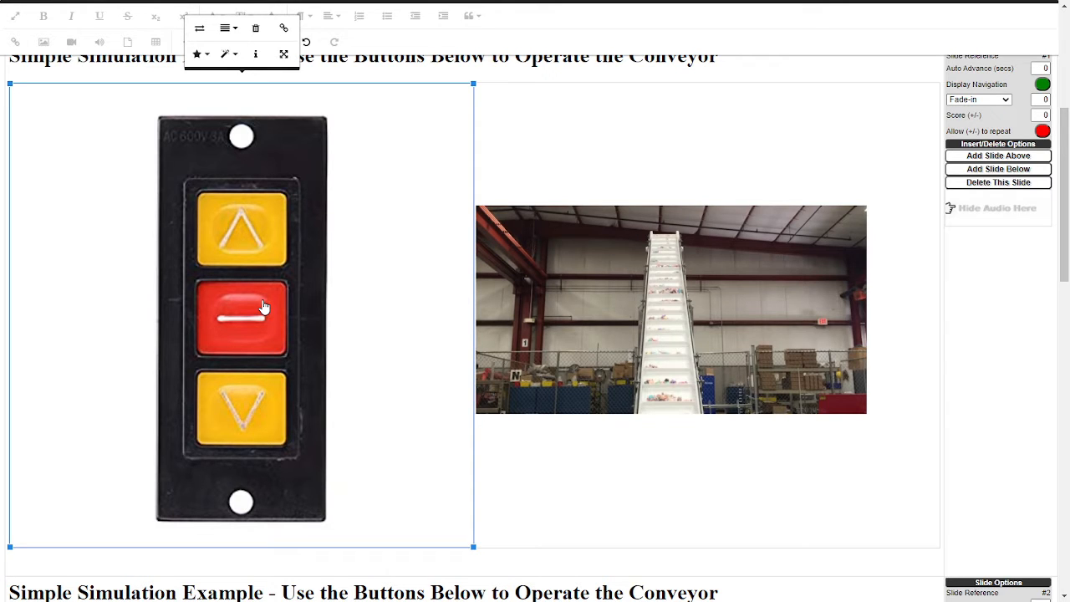
double_click(263, 307)
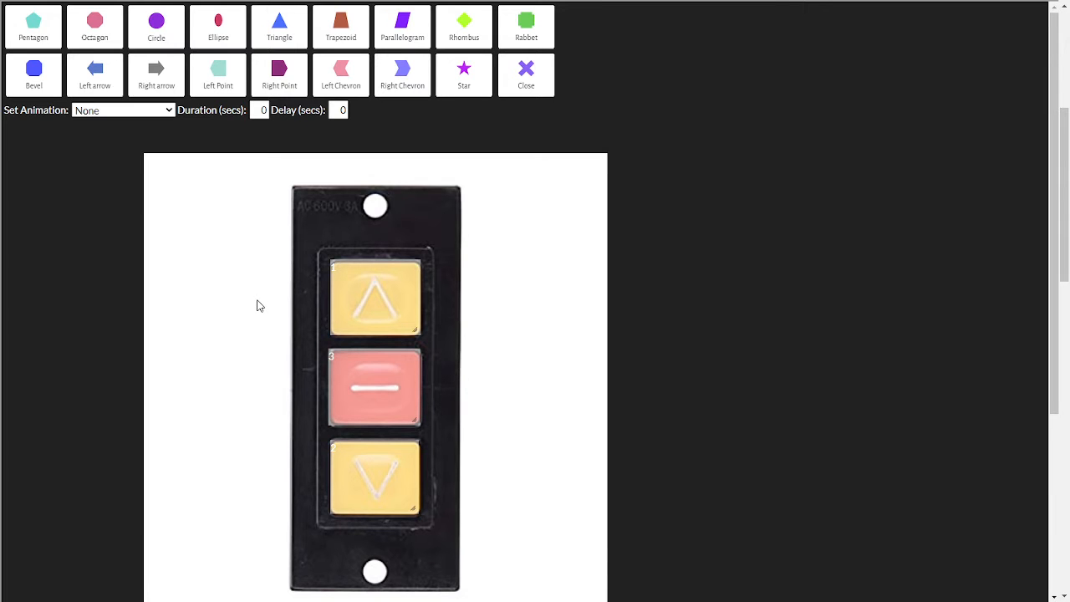
scroll(257, 305, down, 2)
scroll(257, 305, down, 2)
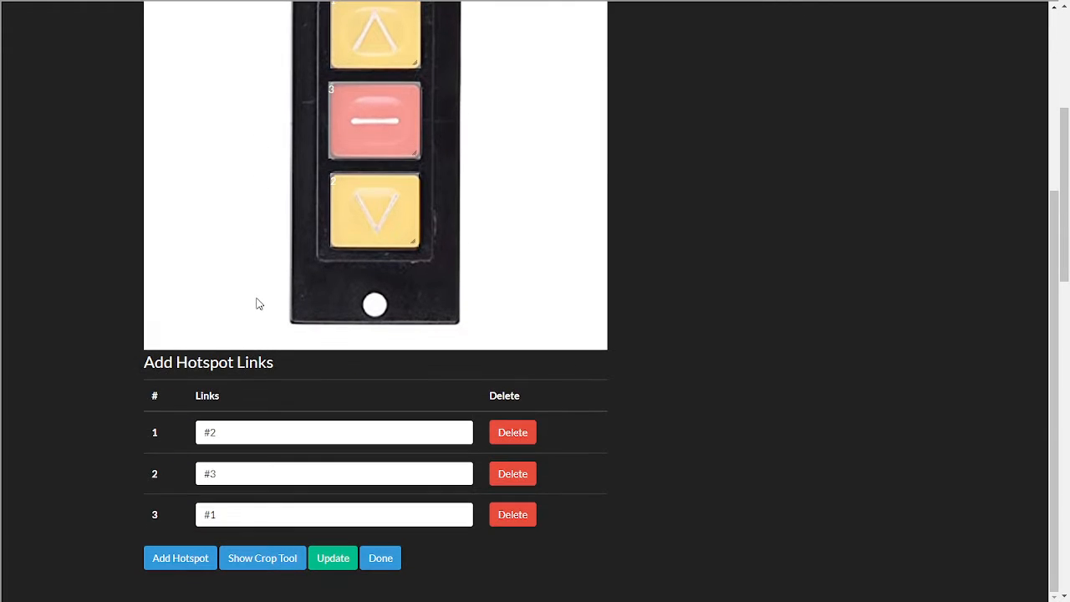
scroll(257, 305, up, 2)
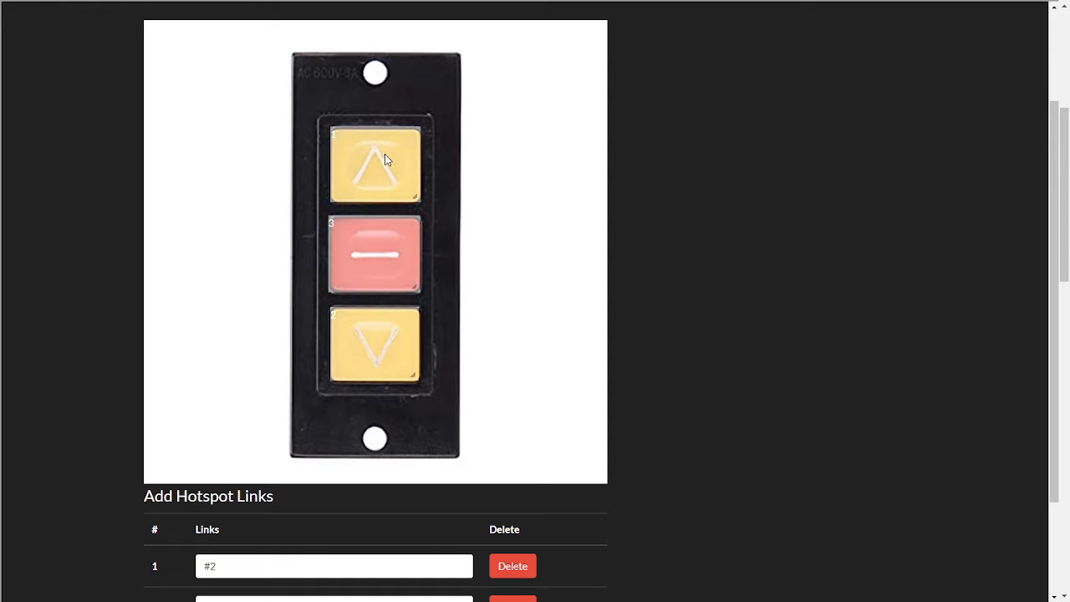
Check the link entries for the up, down and stop hotspots against their areas on the button-panel image
scroll(385, 154, down, 2)
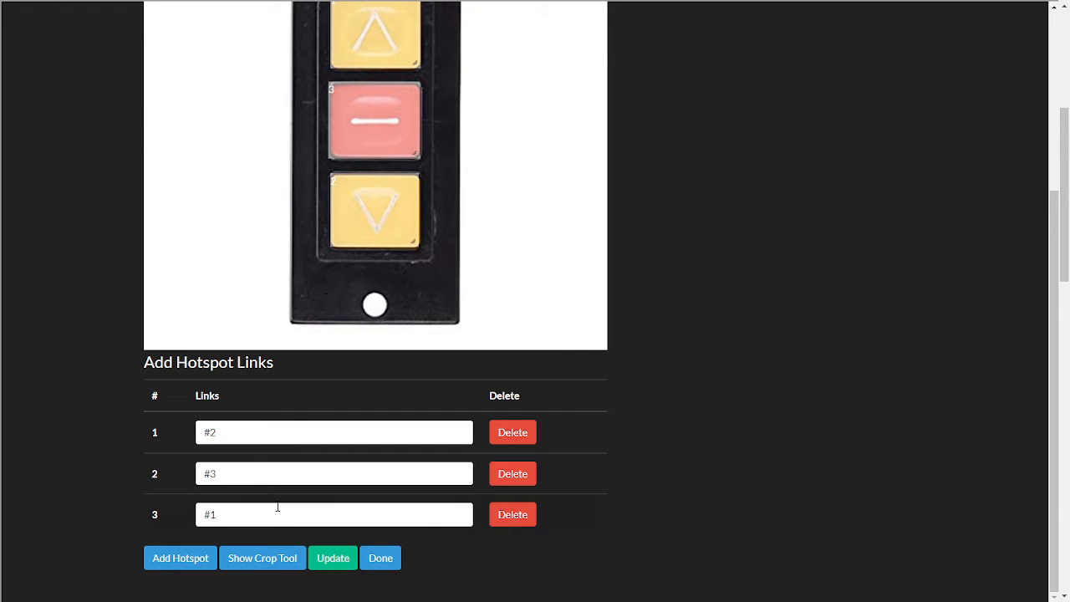
click(272, 474)
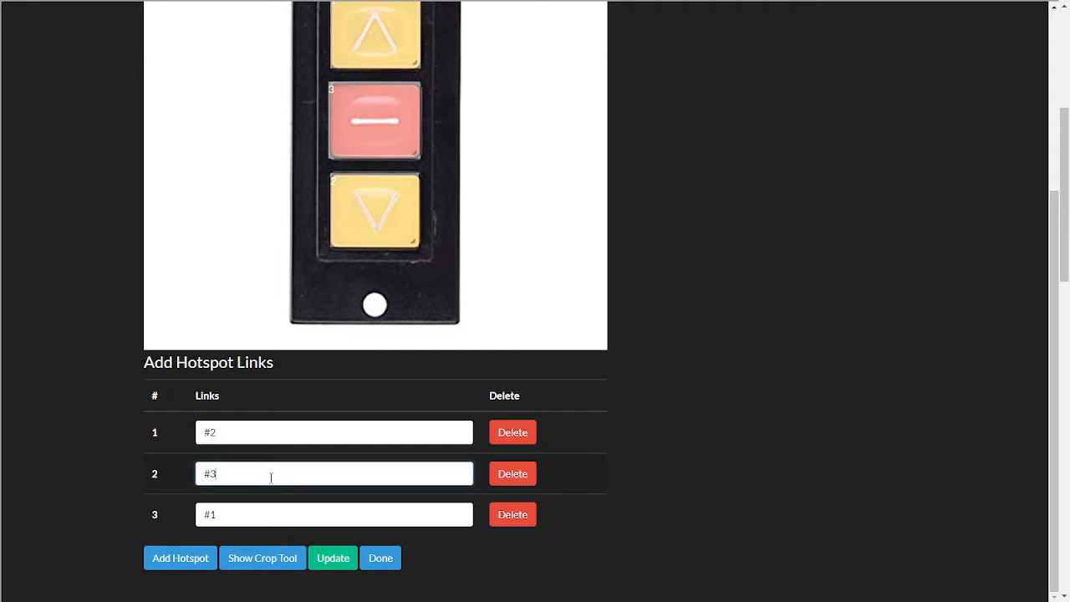
scroll(292, 403, up, 1)
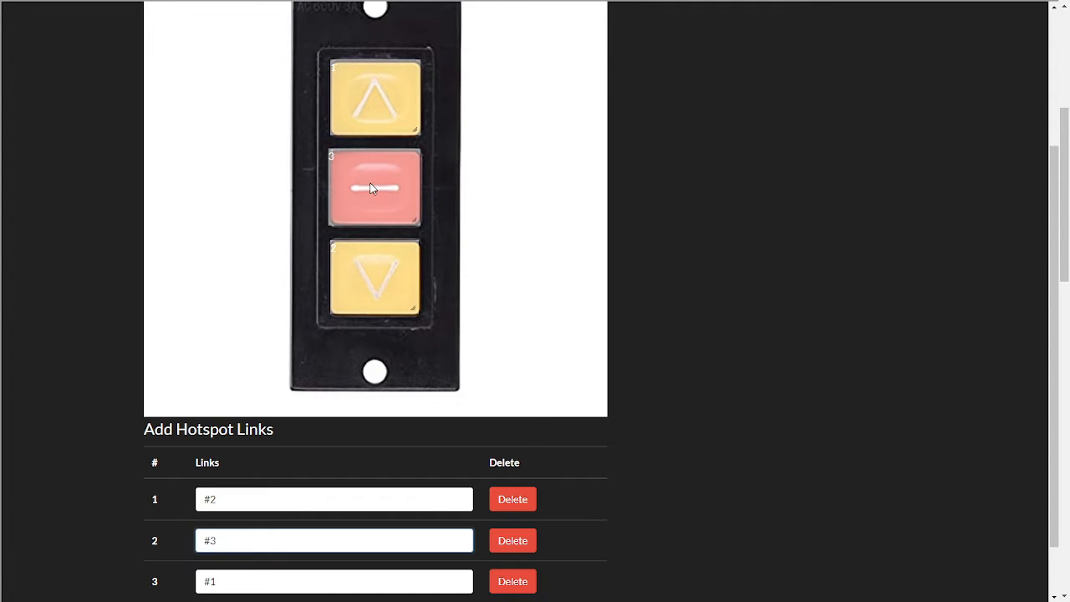
scroll(372, 194, down, 1)
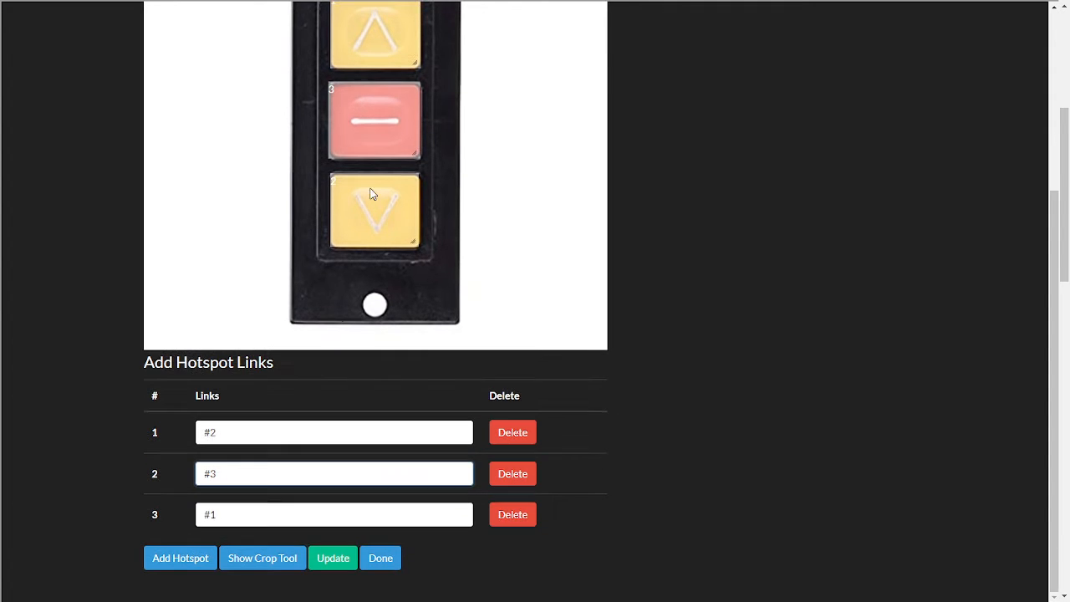
click(261, 515)
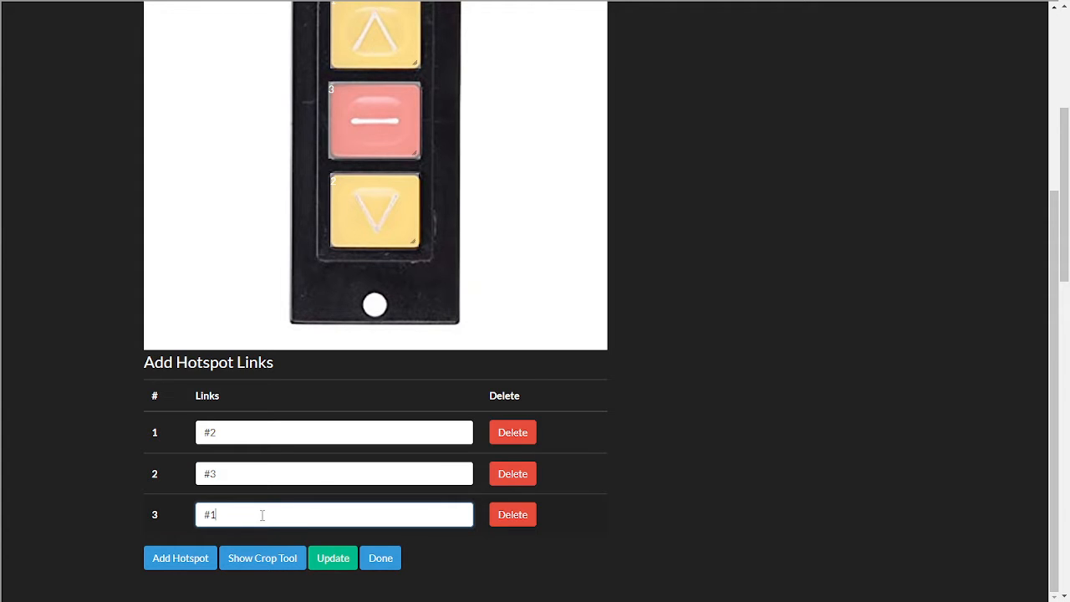
scroll(262, 514, up, 3)
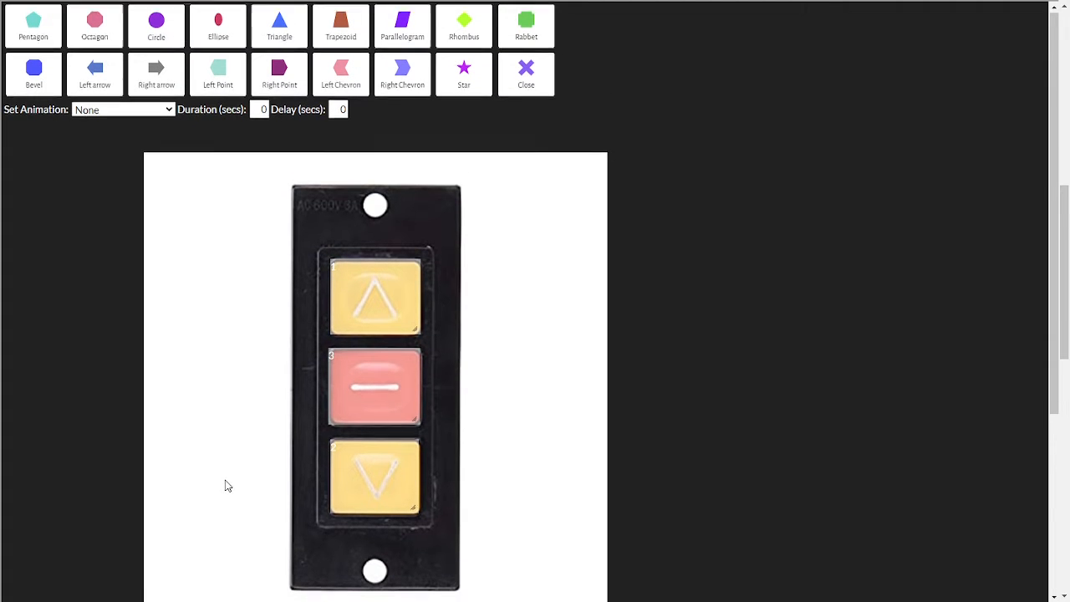
scroll(213, 464, down, 3)
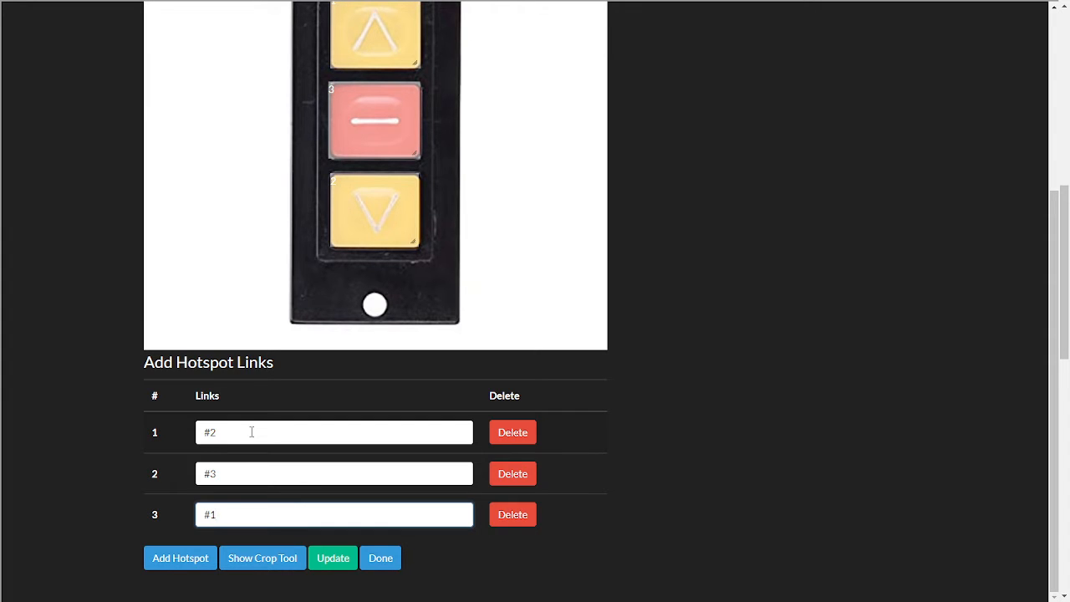
scroll(251, 432, up, 2)
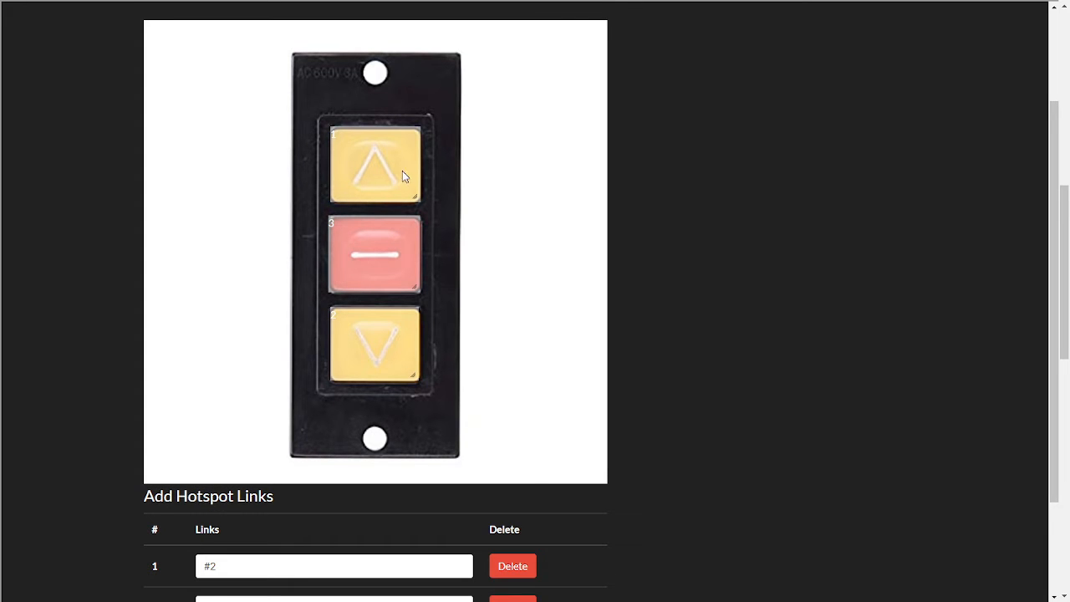
Update the button-panel hotspots and close the image map editor
mouse_move(413, 195)
mouse_down()
mouse_move(449, 227)
mouse_move(413, 197)
mouse_up()
scroll(205, 301, down, 2)
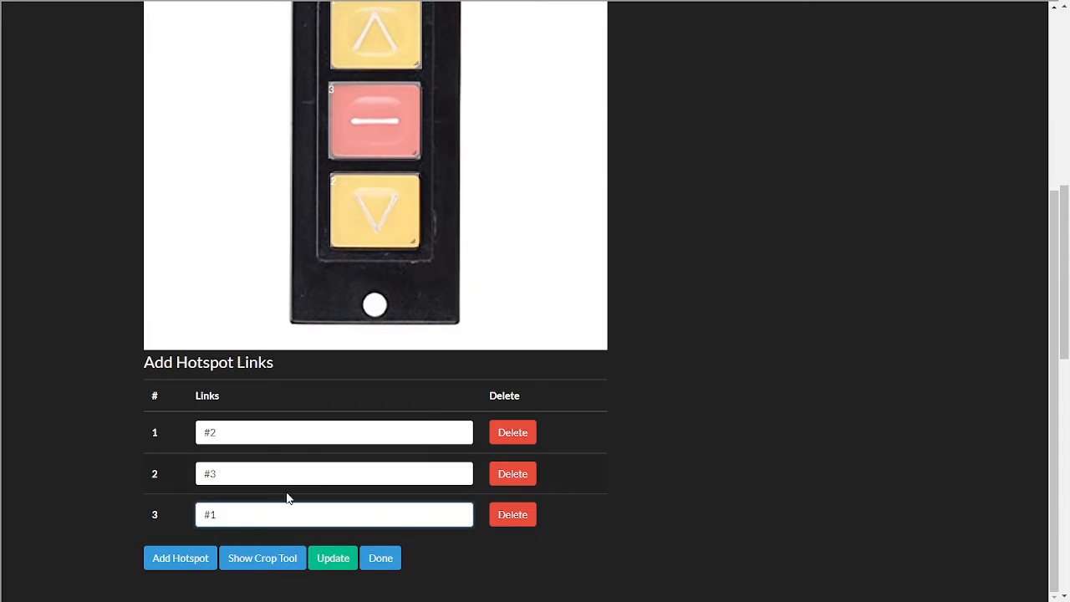
click(341, 564)
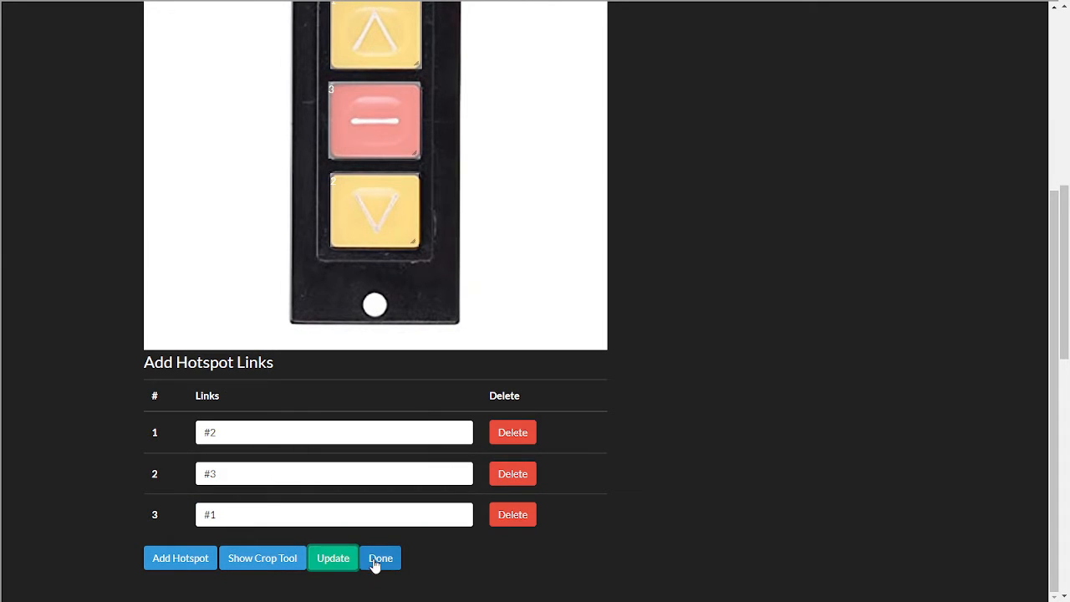
click(380, 558)
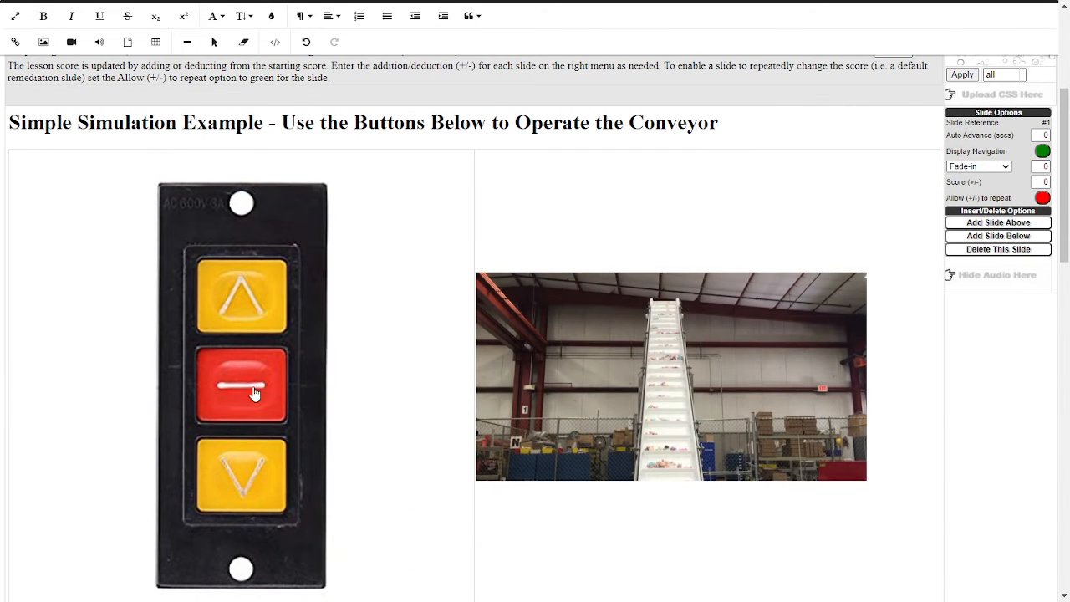
Compare the conveyor picture on slide 1 with the conveyor videos on slides 2 and 3
scroll(250, 376, down, 1)
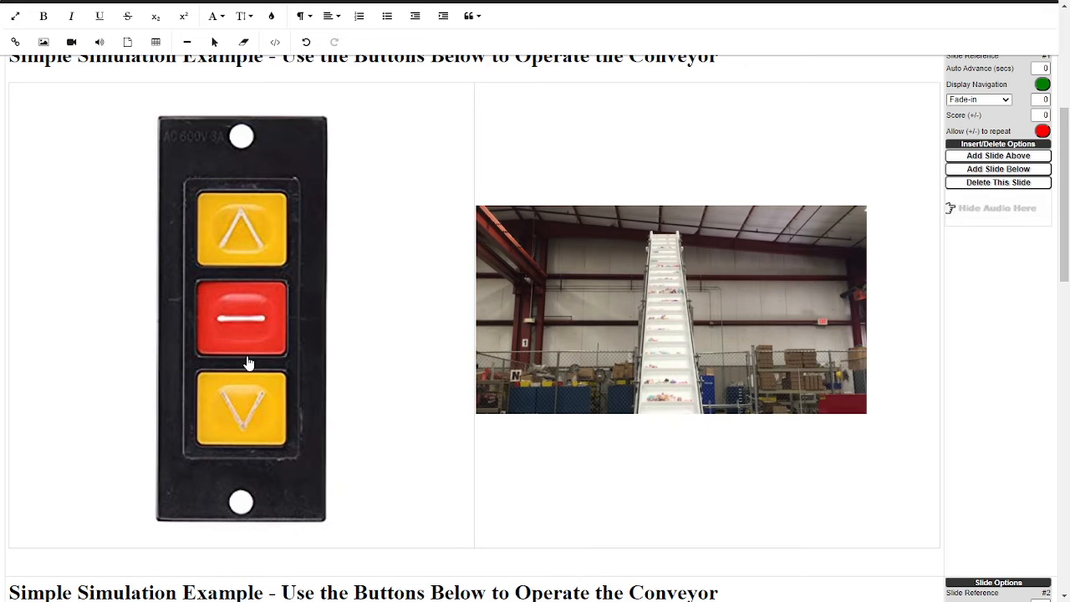
scroll(247, 363, down, 5)
scroll(247, 363, up, 3)
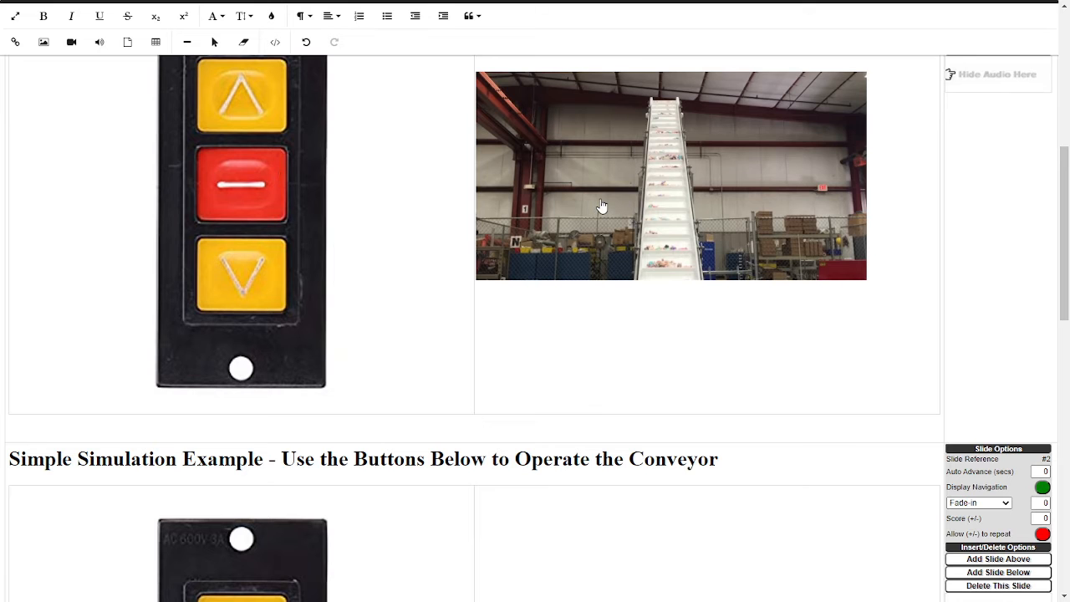
scroll(603, 171, down, 5)
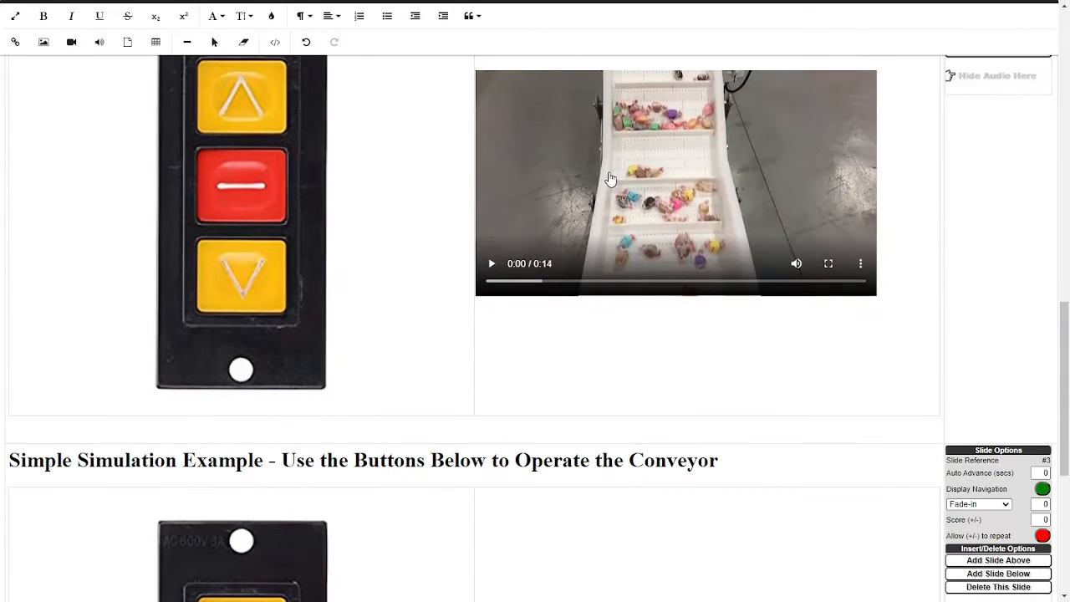
scroll(611, 180, down, 5)
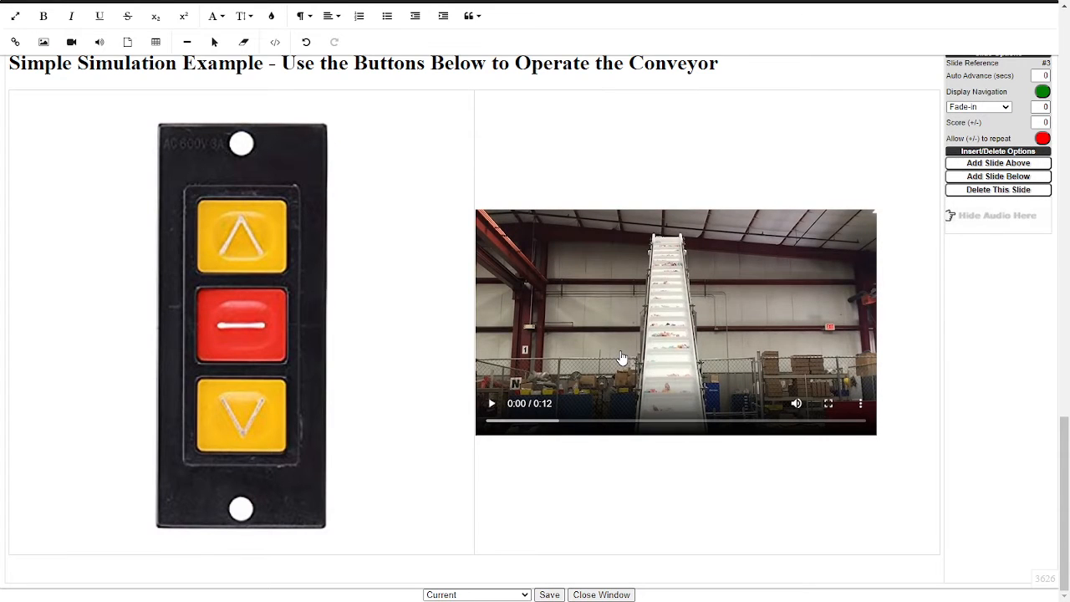
Switch to File Explorer, view the conveyor_stop image from the source files, and return to the slide editor
key(alt+Tab)
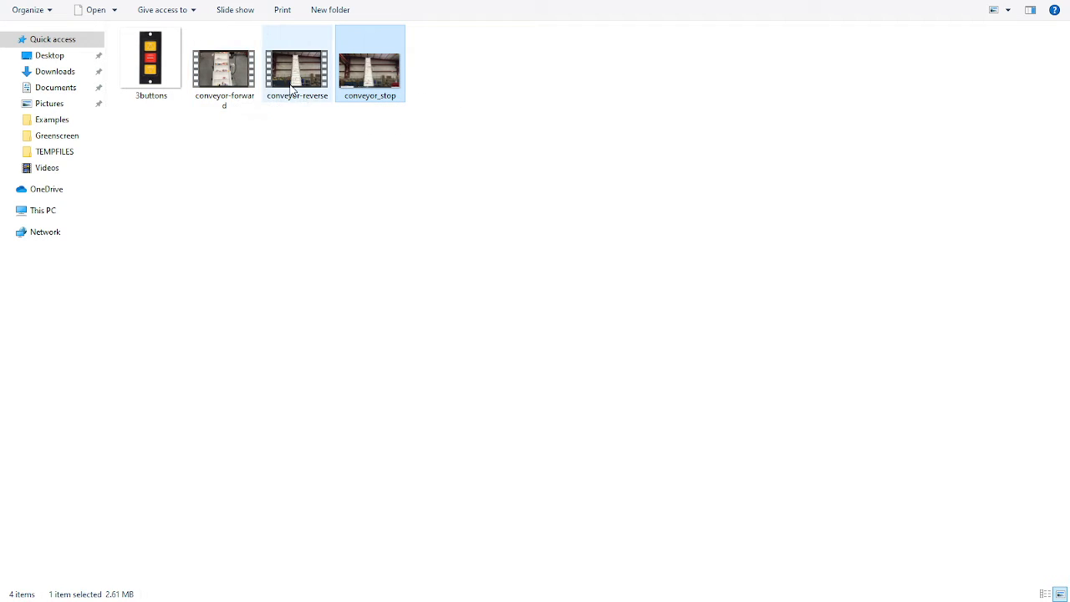
double_click(371, 83)
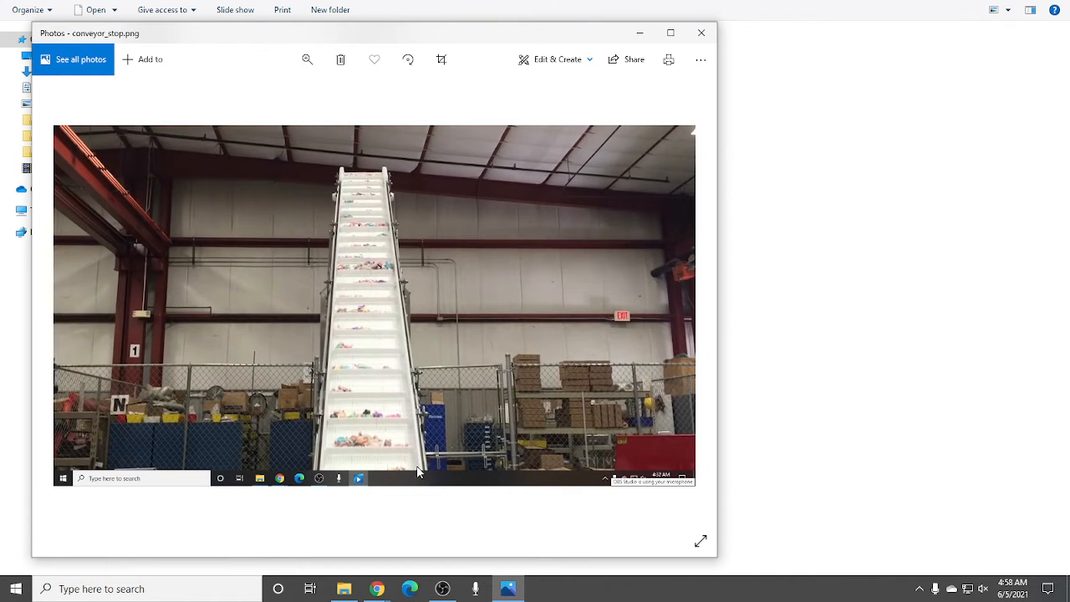
click(701, 34)
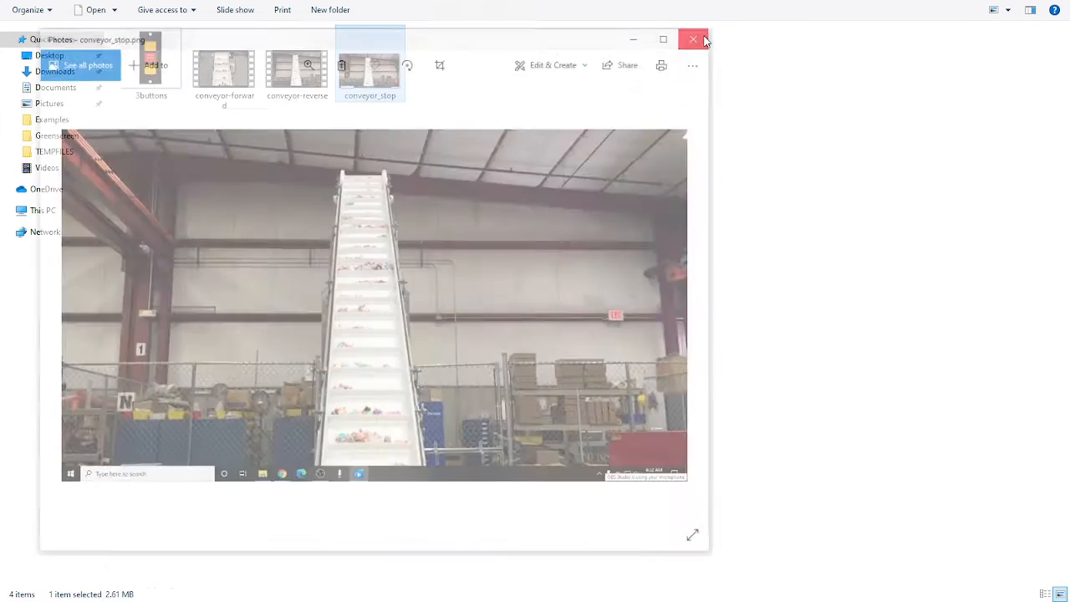
key(alt+Tab)
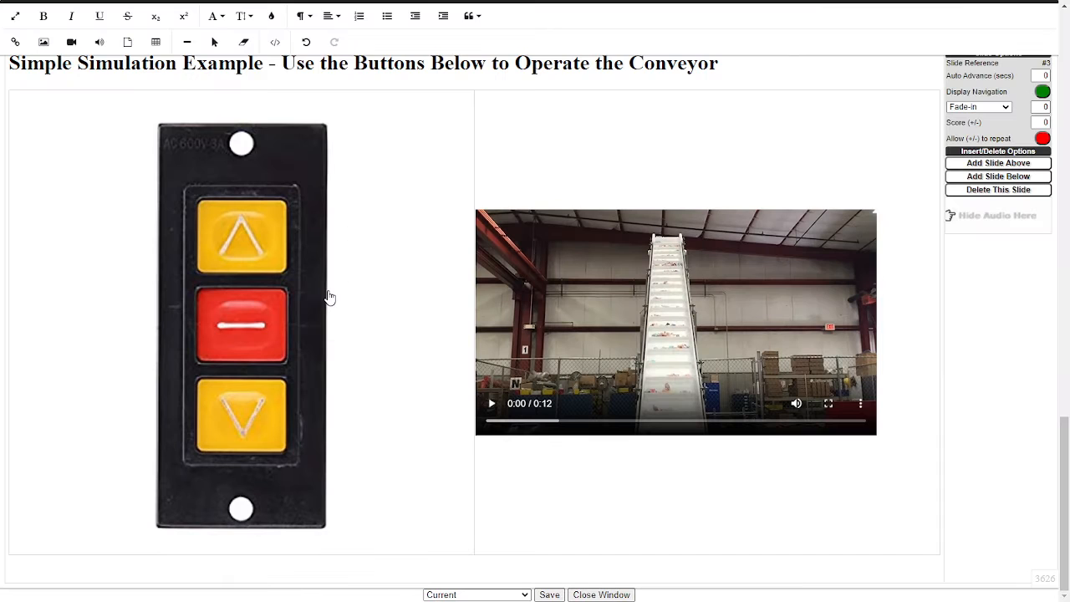
Open the conveyor picture on slide 1 in the image map editor
scroll(354, 326, up, 15)
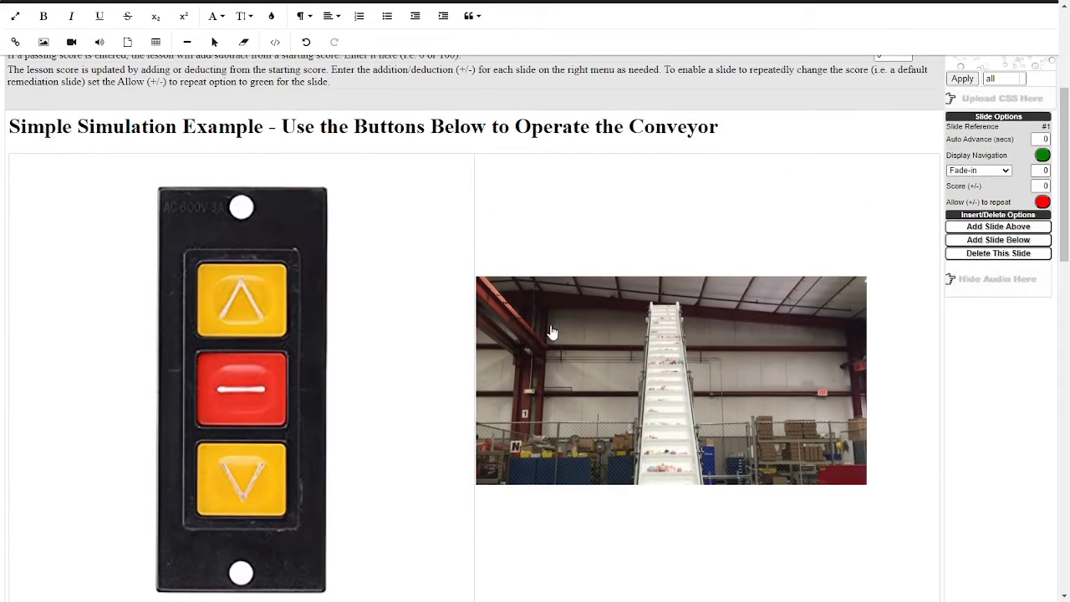
click(560, 335)
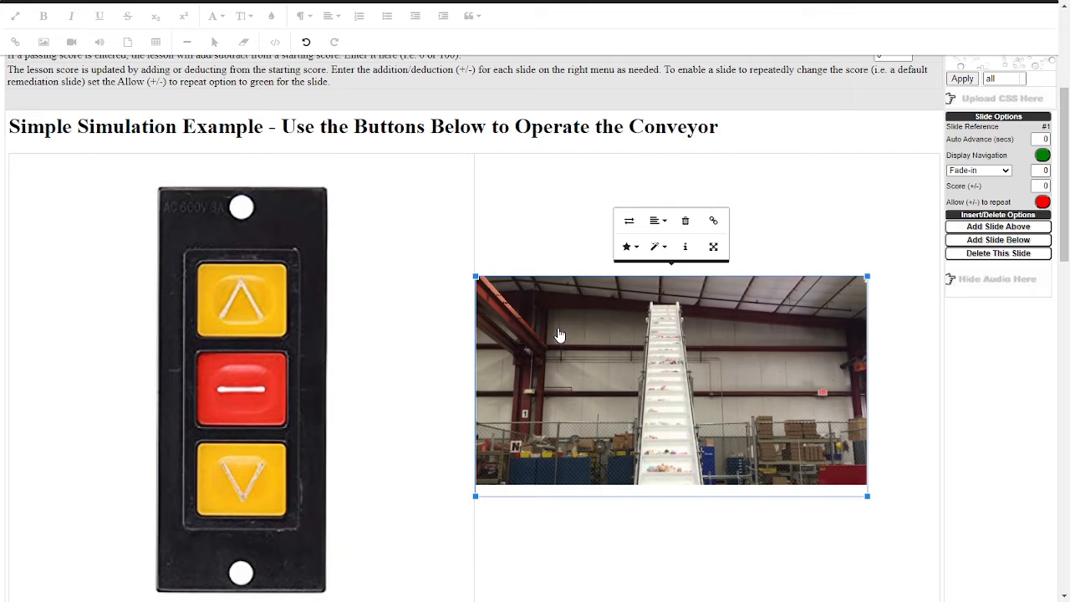
double_click(714, 397)
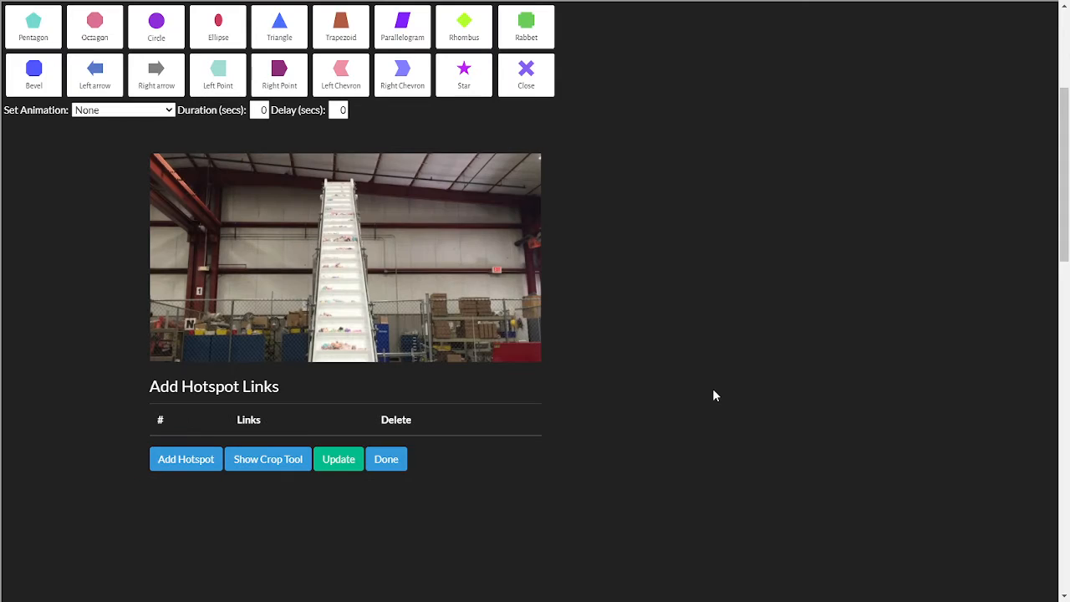
Extend the conveyor picture's crop area below its lower edge to bring the taskbar strip back into the picture
click(268, 460)
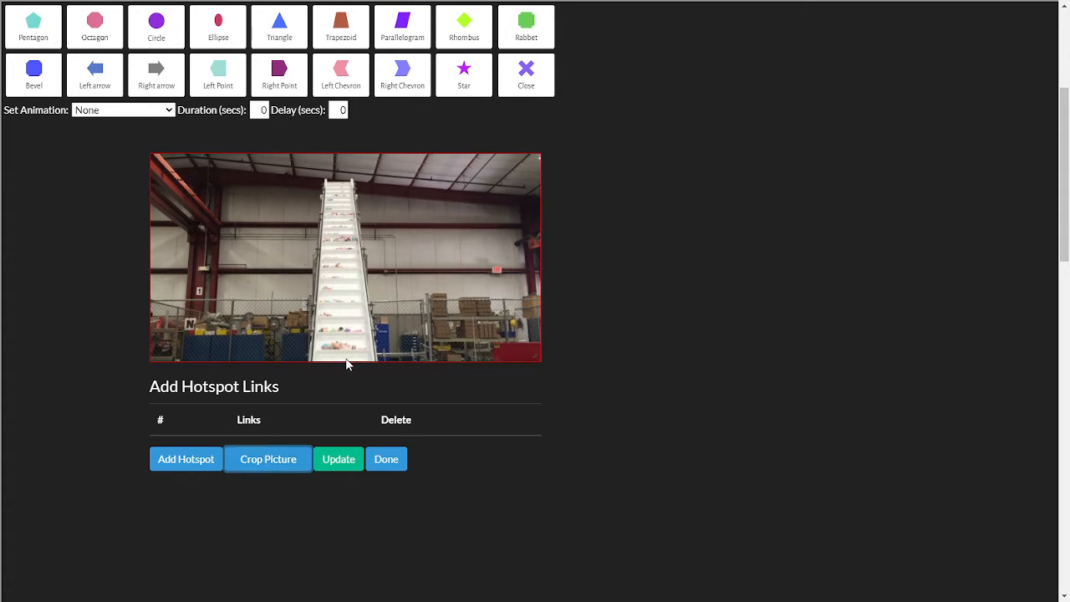
drag(347, 361, 353, 387)
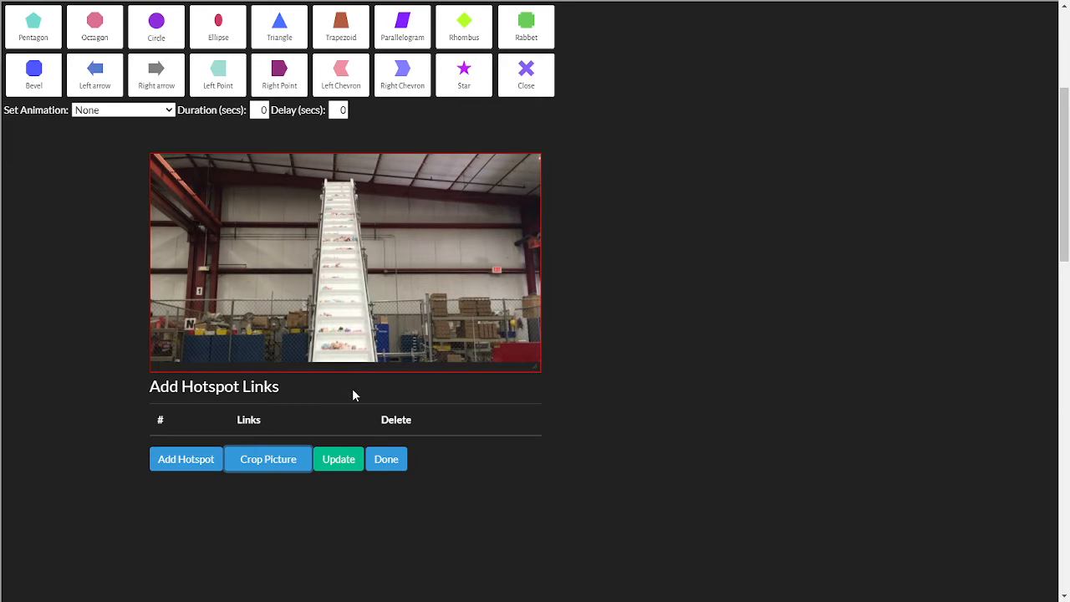
click(275, 461)
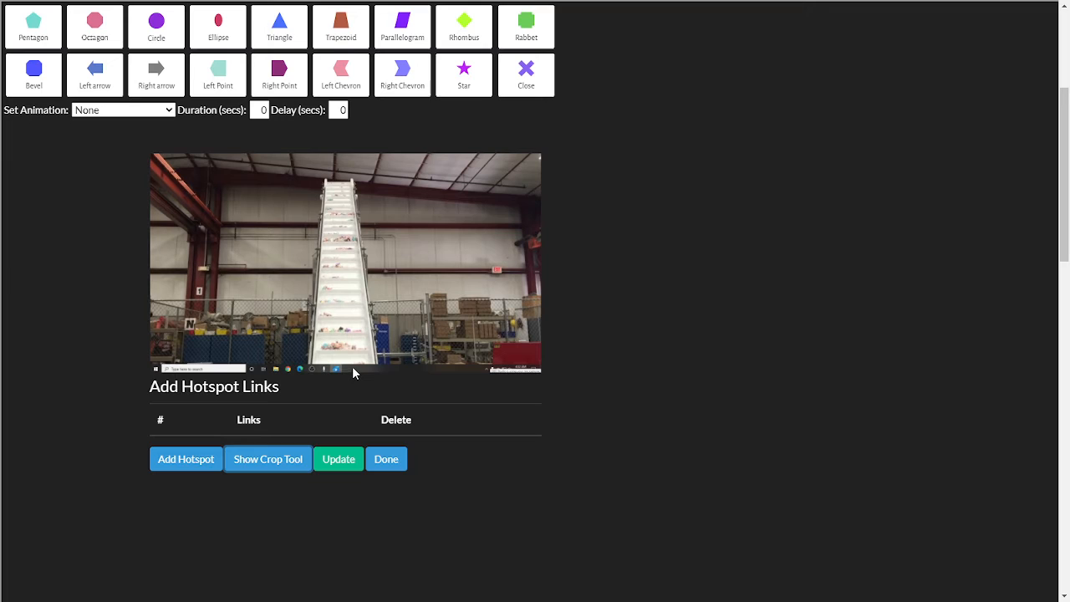
Crop the taskbar strip off the bottom of the conveyor picture, update the image and close the image map editor
click(269, 460)
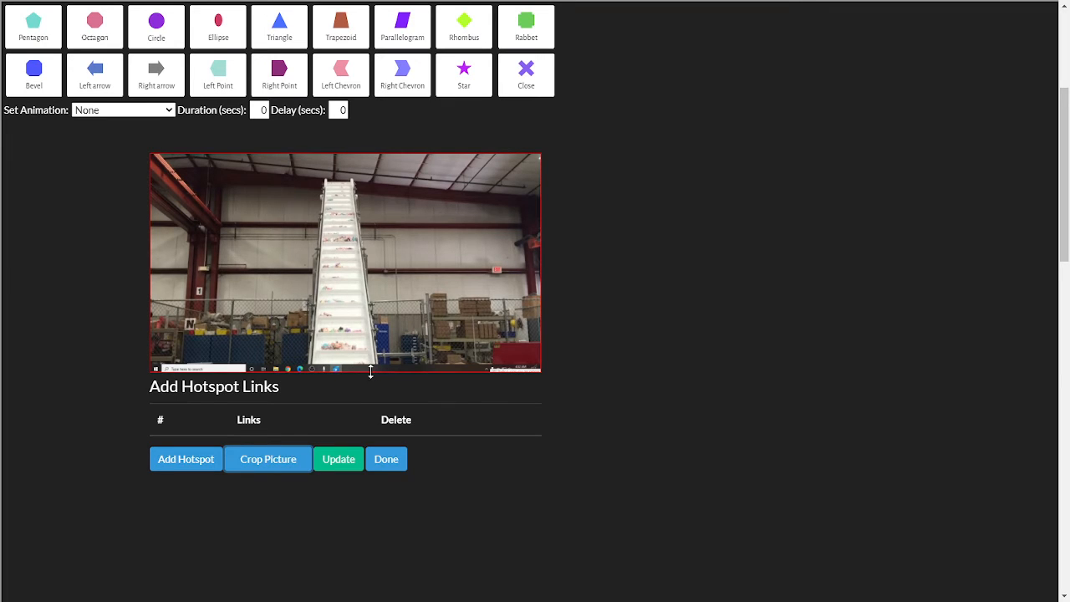
drag(369, 369, 372, 363)
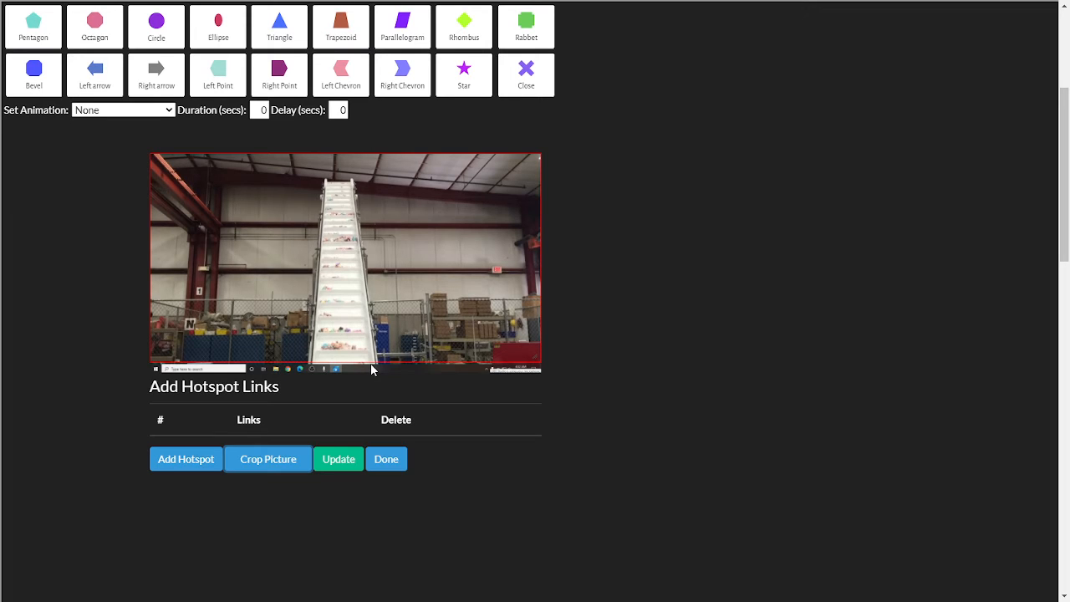
click(255, 459)
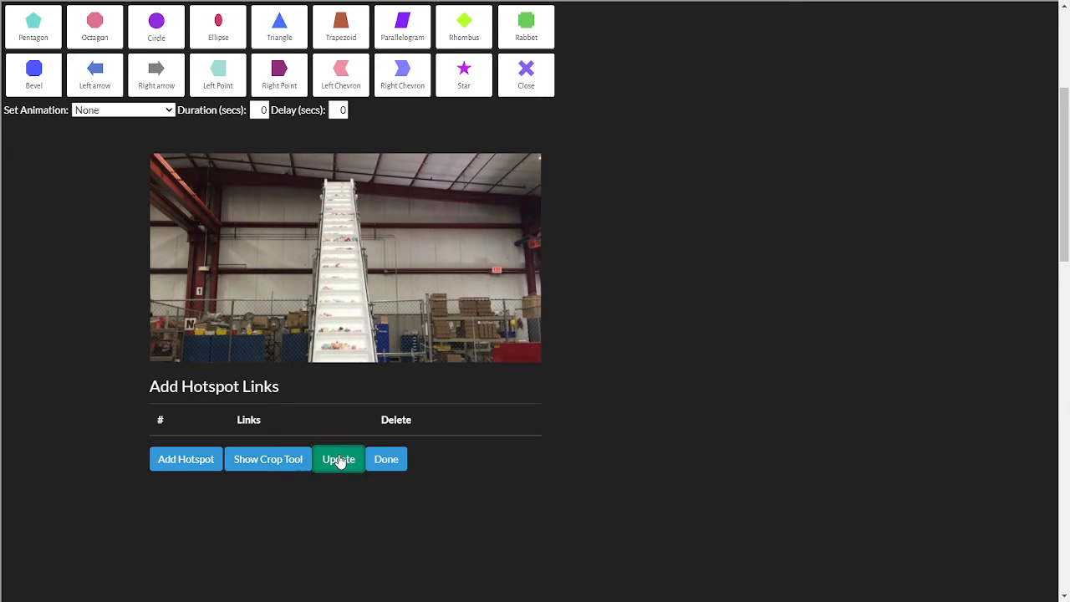
click(387, 460)
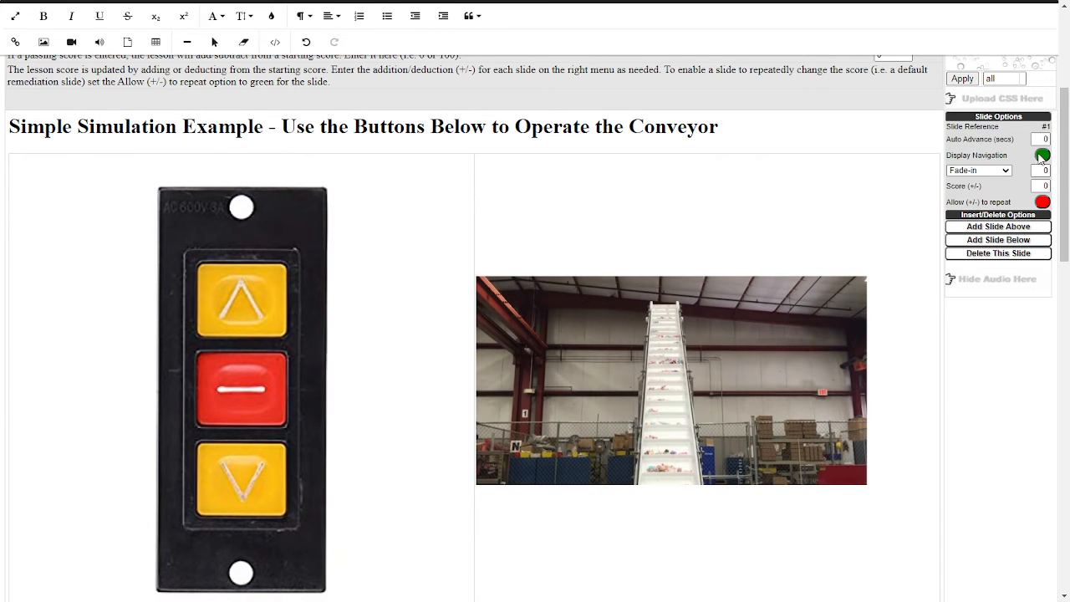
Check the display navigation and Fade-in animation options on slides 1 to 3 and the presentation's top navigation settings
scroll(1041, 161, down, 6)
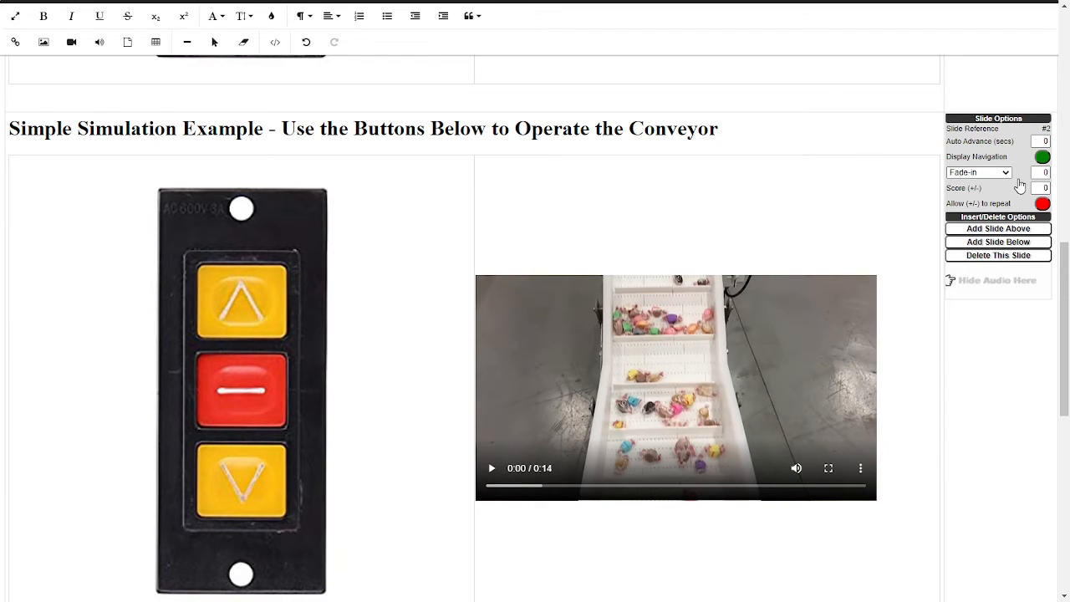
scroll(994, 214, down, 3)
scroll(994, 214, down, 2)
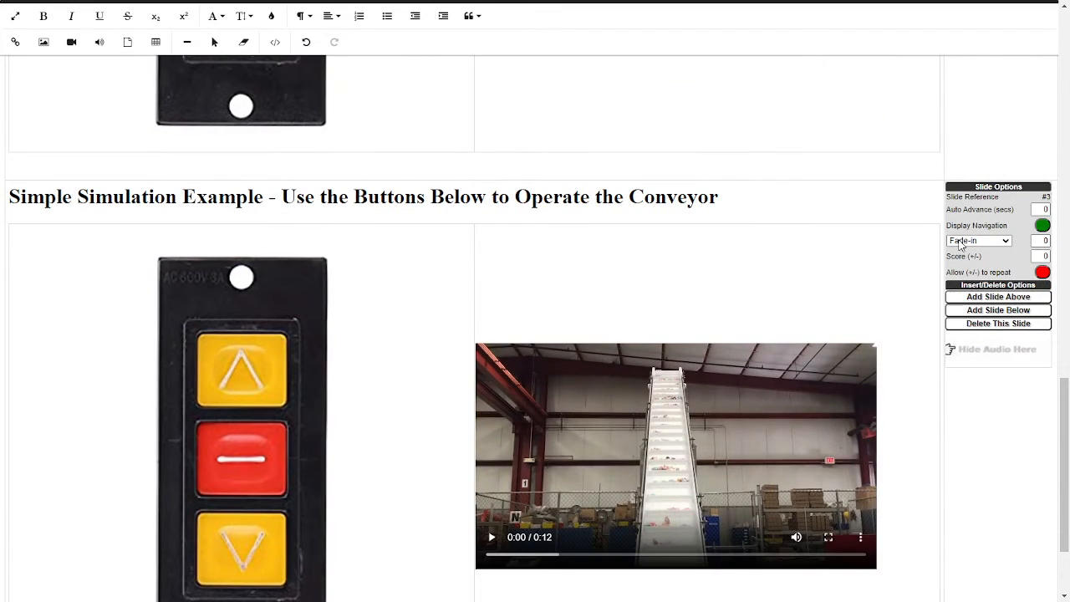
scroll(950, 249, down, 2)
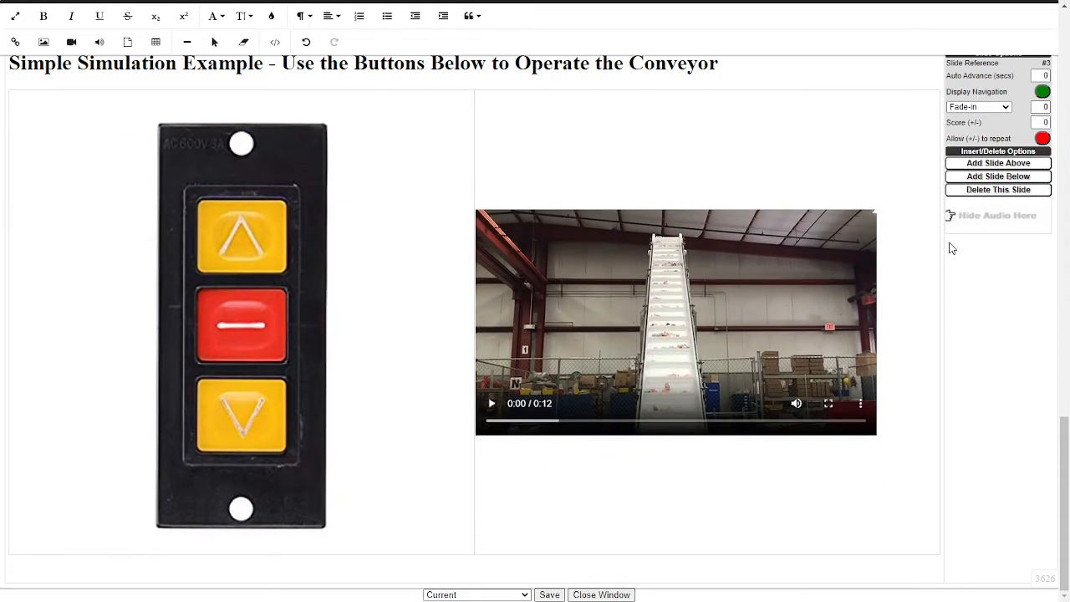
scroll(951, 249, up, 12)
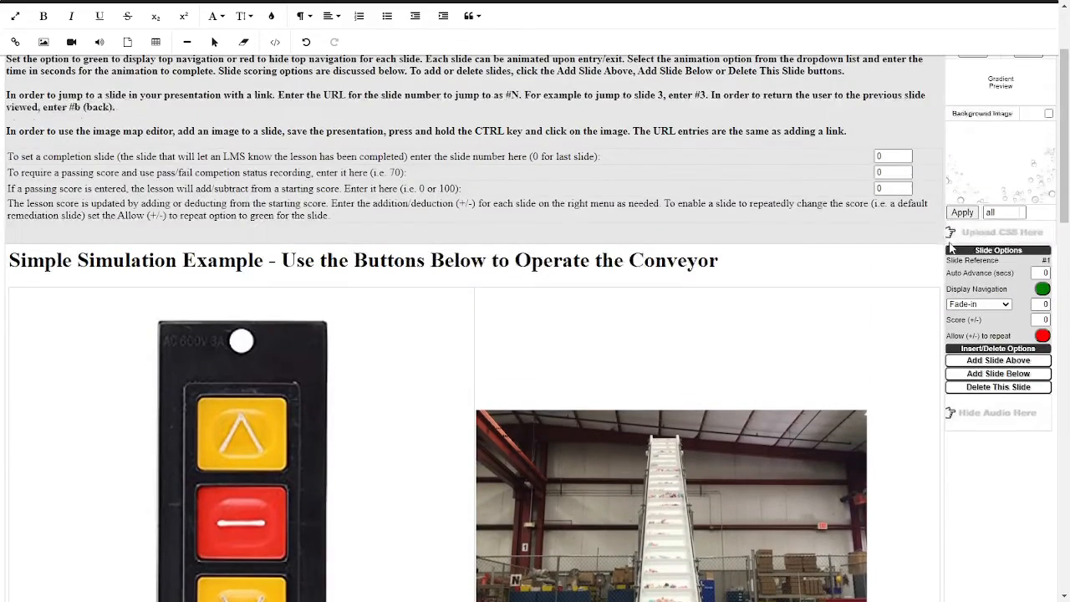
scroll(215, 275, down, 2)
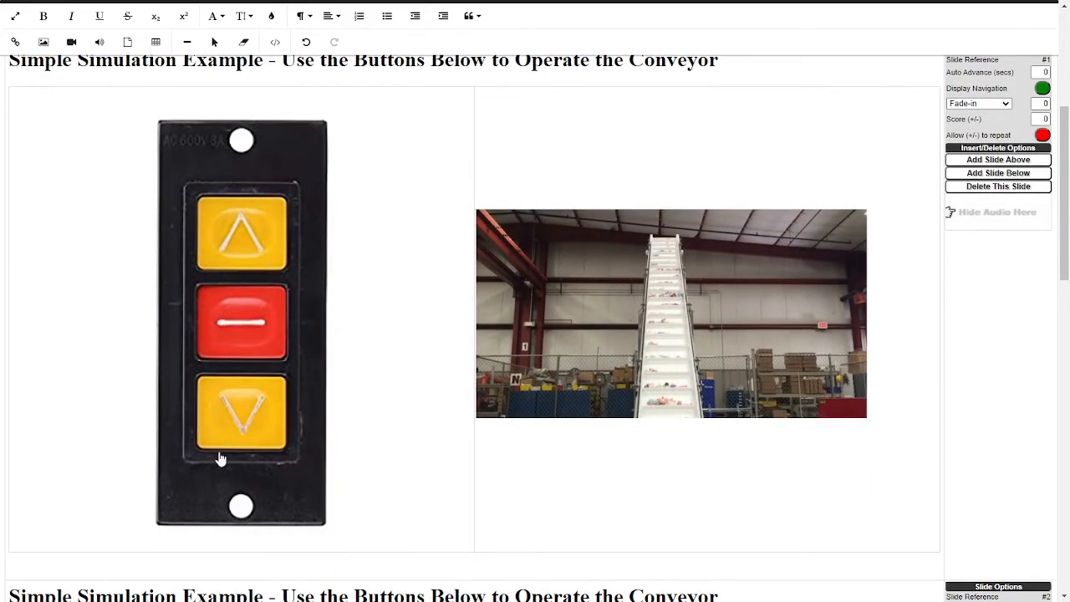
scroll(295, 352, up, 4)
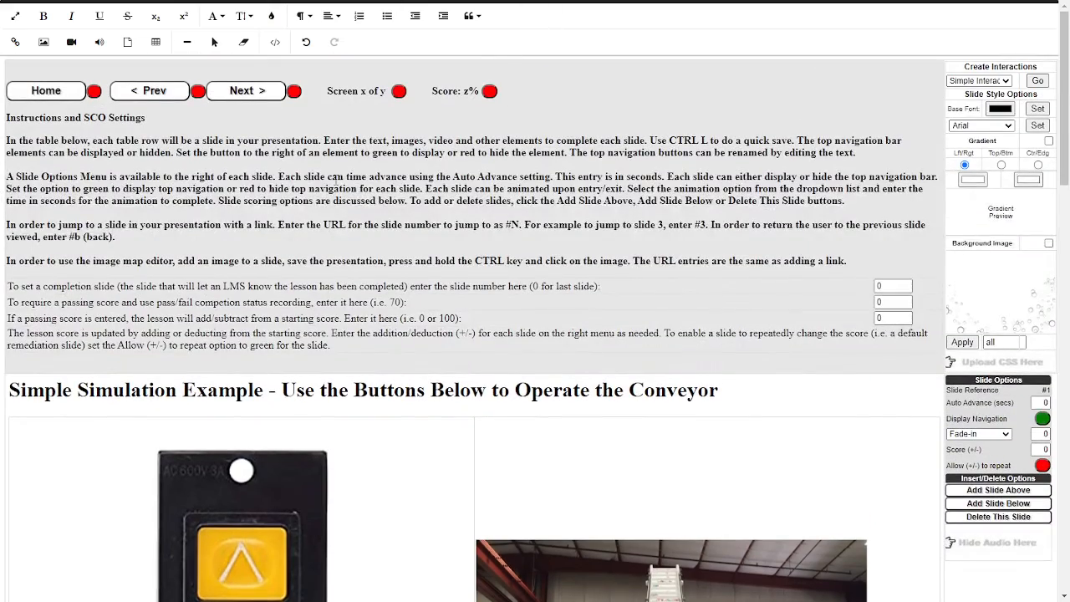
Review the three conveyor slides once more and save the presentation as the Current version
scroll(335, 180, down, 10)
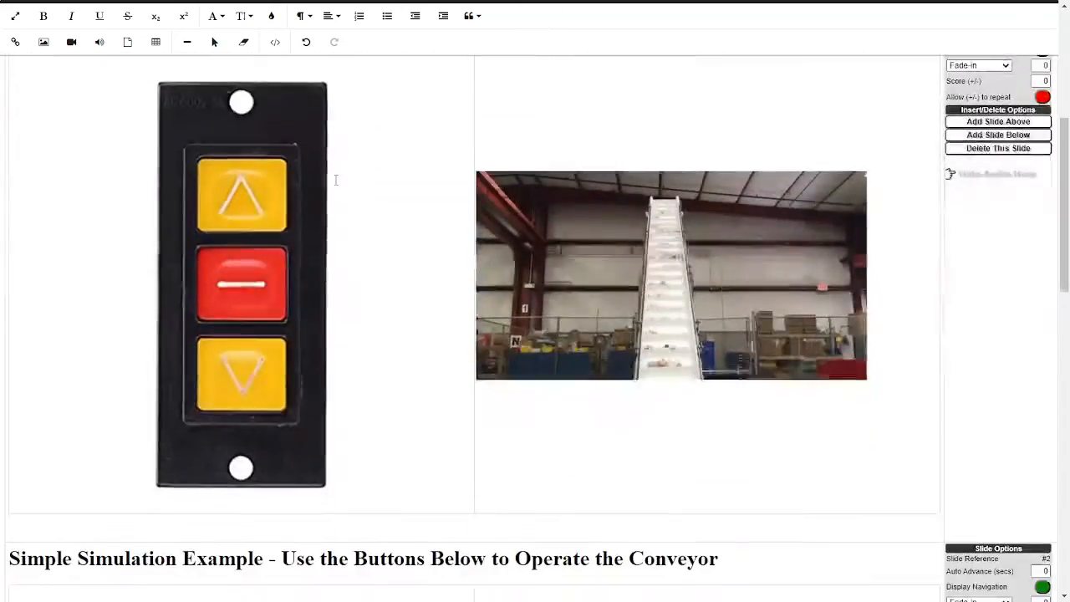
scroll(335, 180, down, 5)
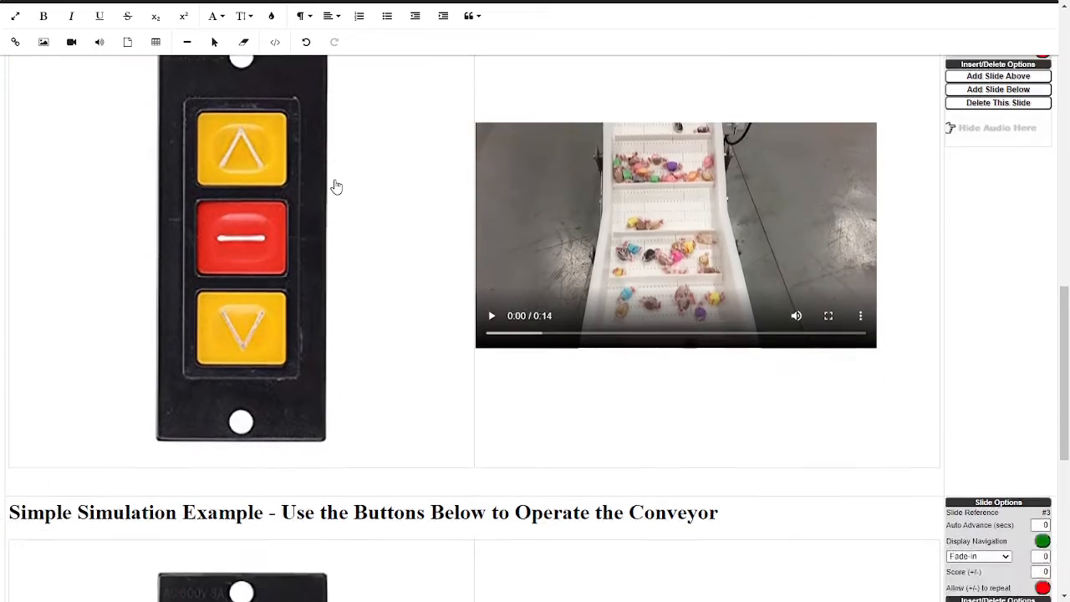
scroll(335, 186, down, 3)
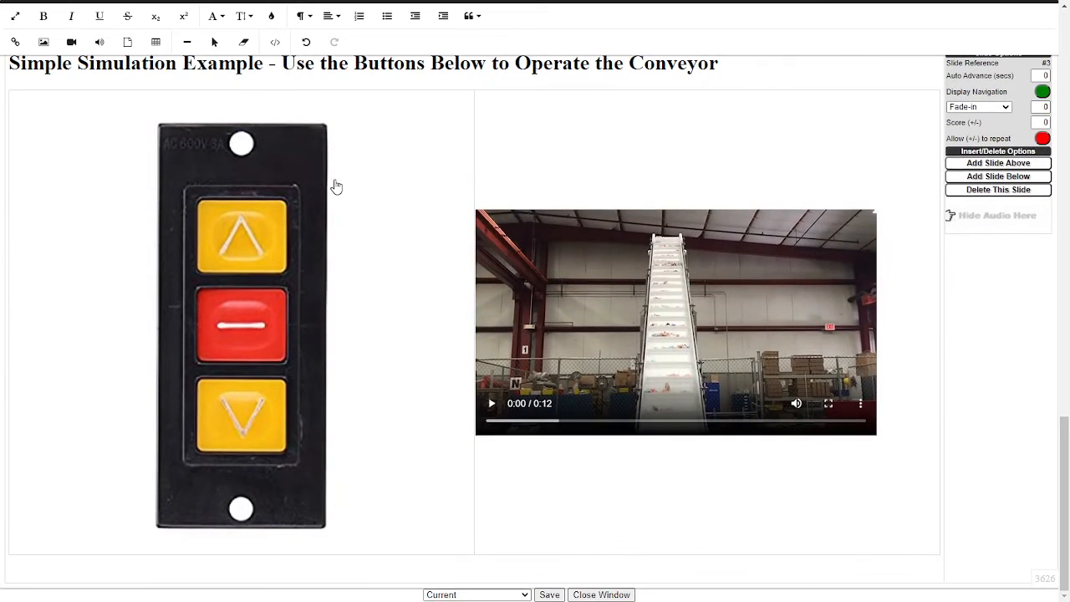
scroll(335, 186, up, 1)
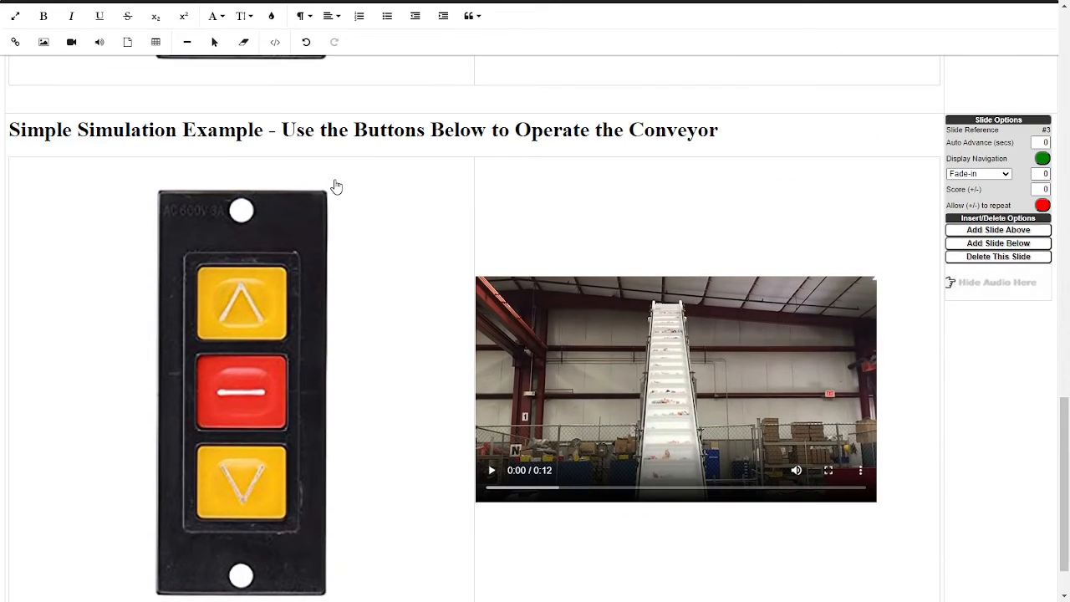
scroll(335, 186, down, 1)
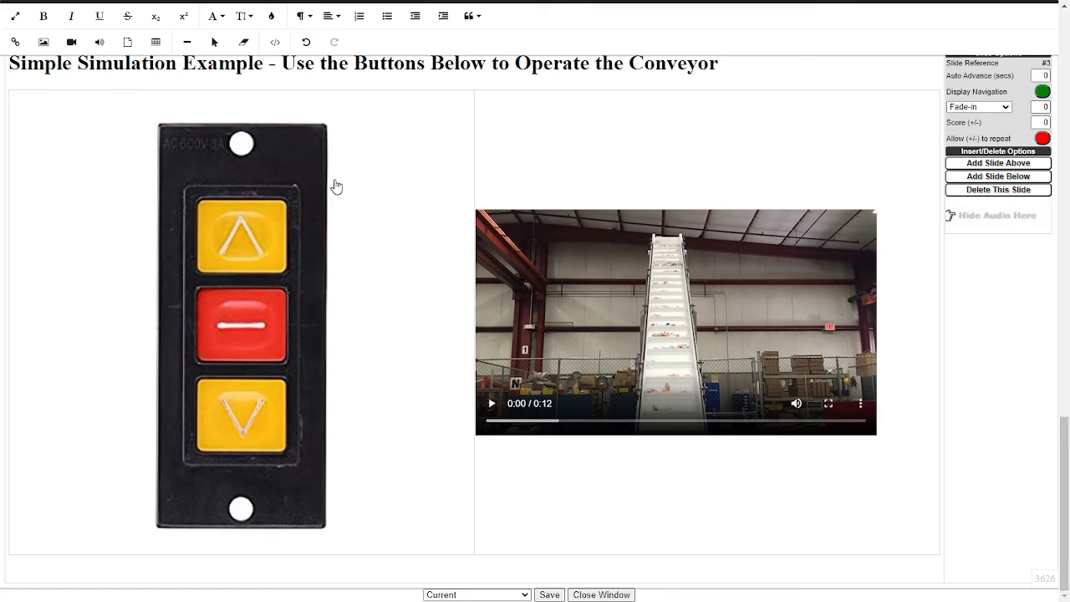
click(549, 594)
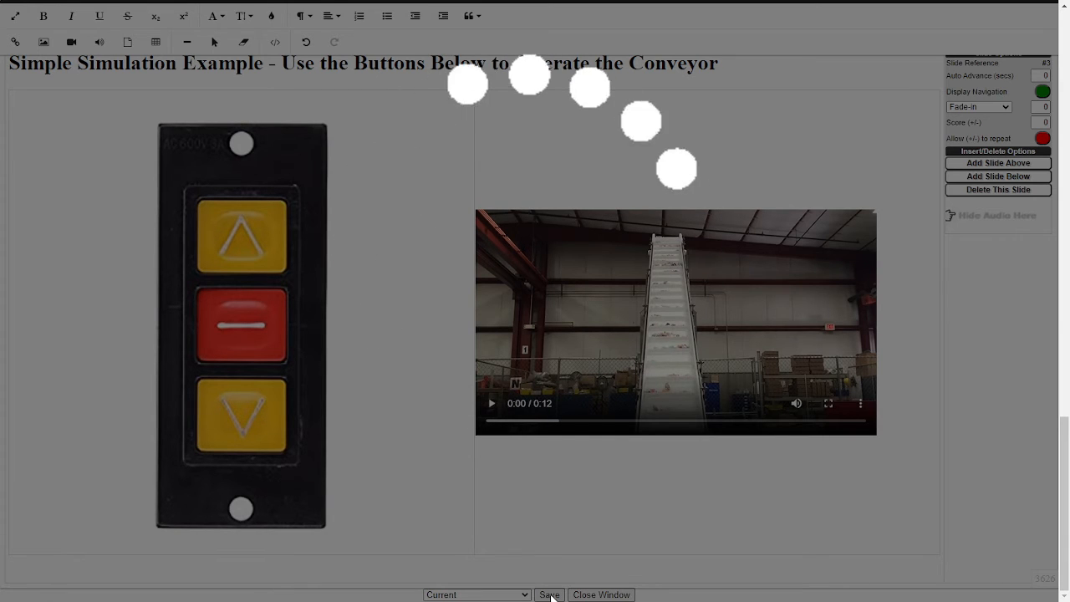
Switch to the browser page running the conveyor simulation and reload it to load the saved slides
key(alt+Tab)
key(alt+Tab)
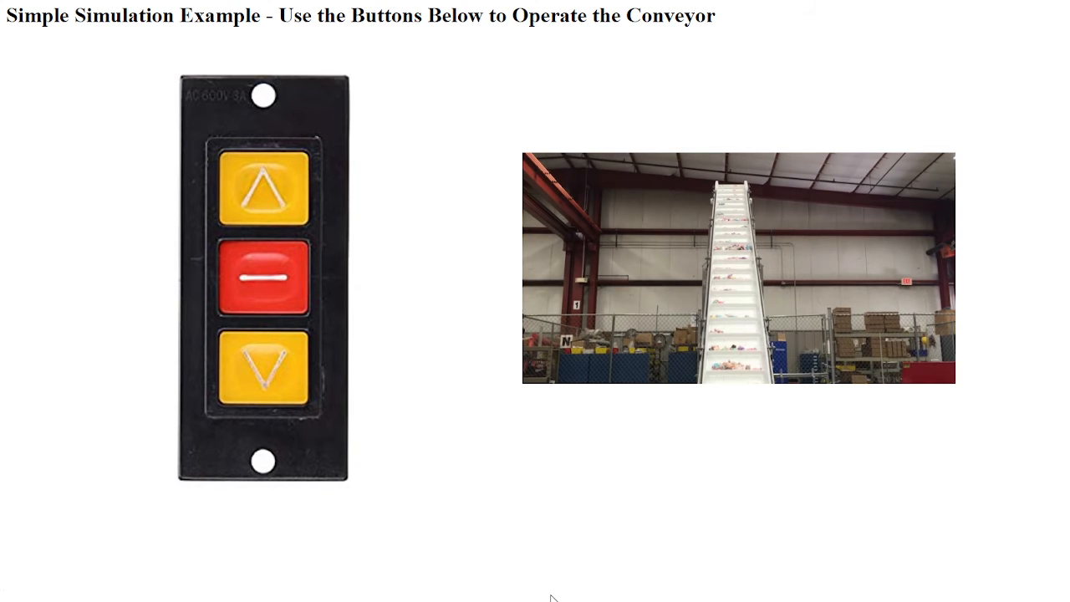
key(F5)
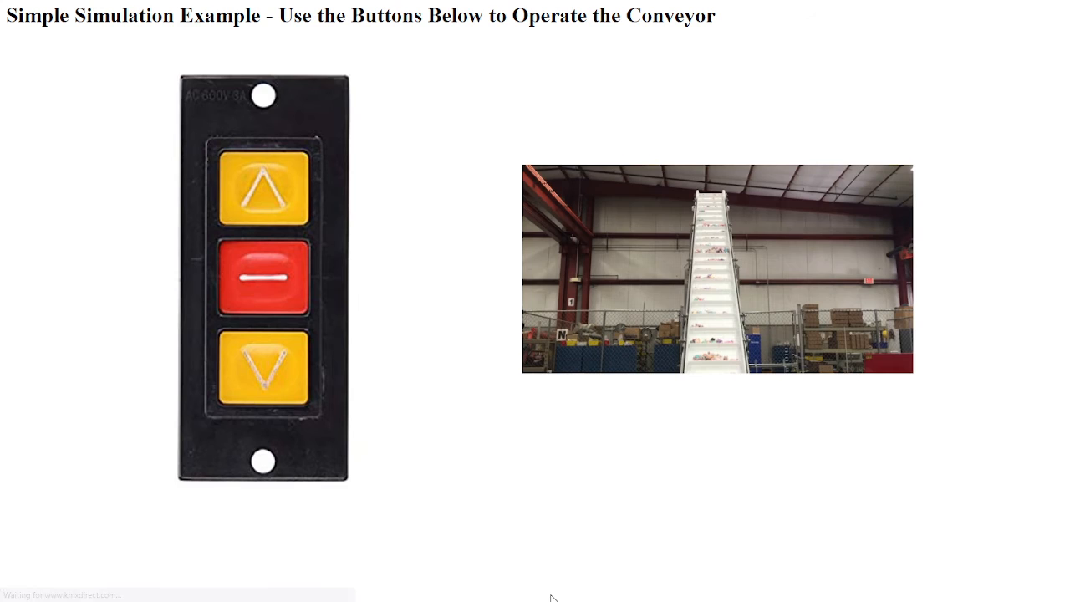